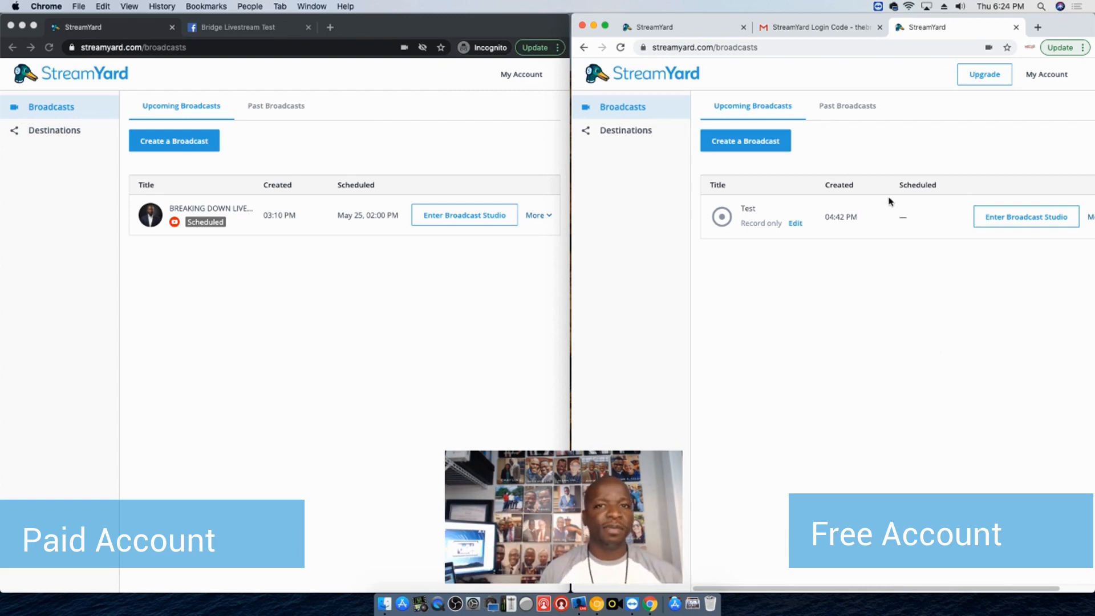
View the connected destinations and the Add a Destination platform options in both the free and paid accounts
click(640, 136)
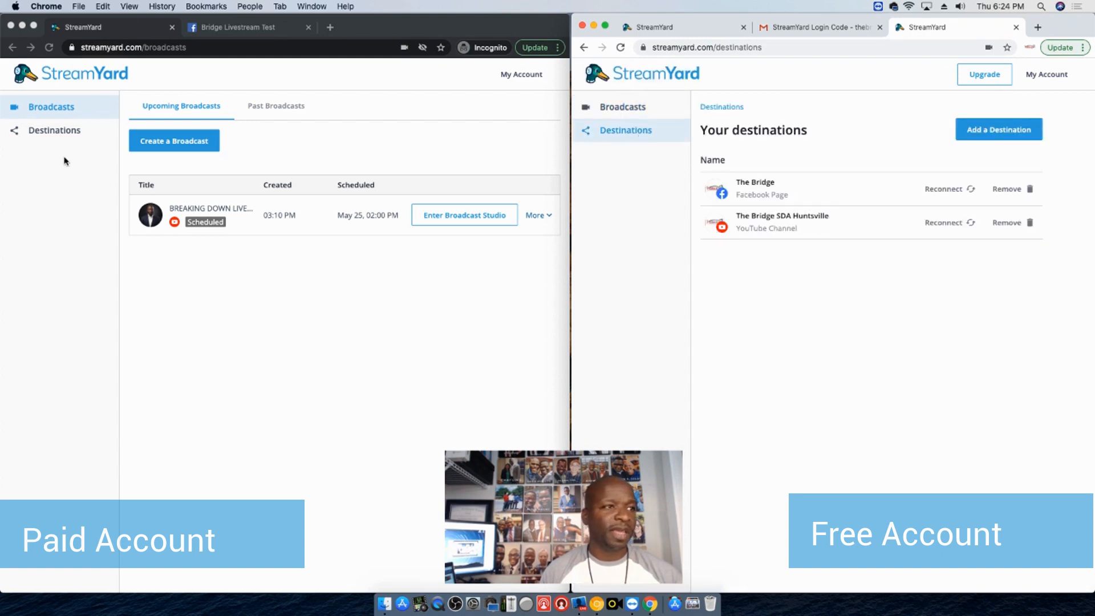
click(62, 131)
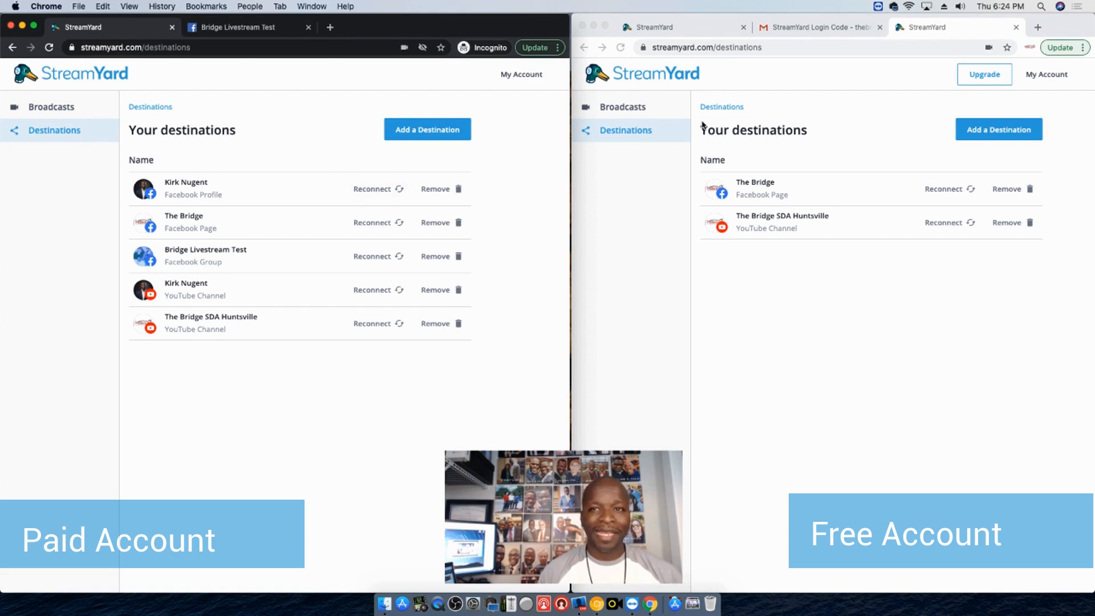
click(983, 132)
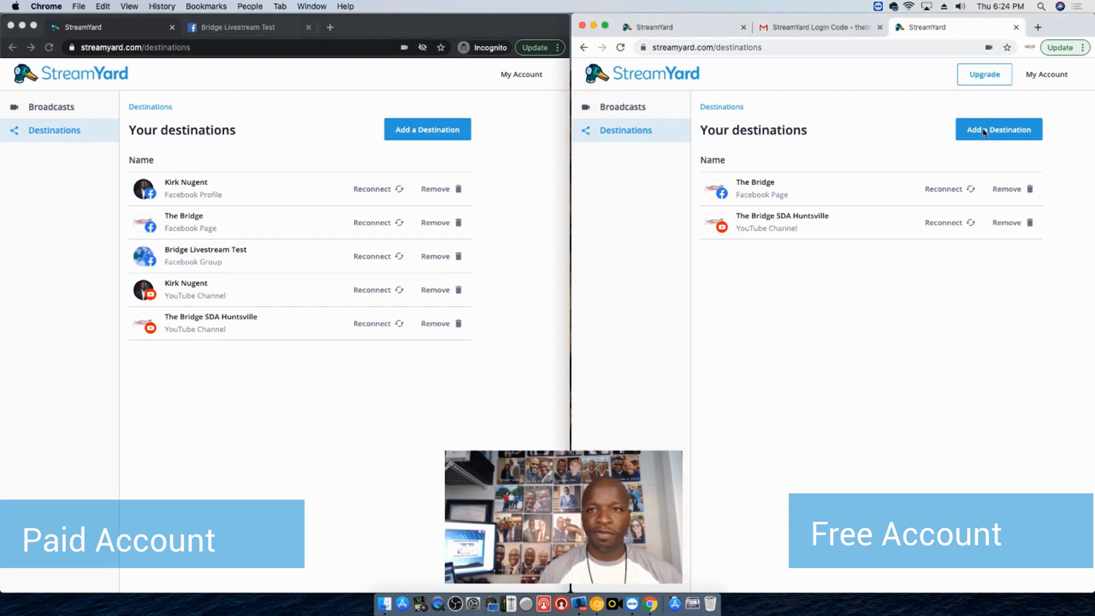
click(983, 131)
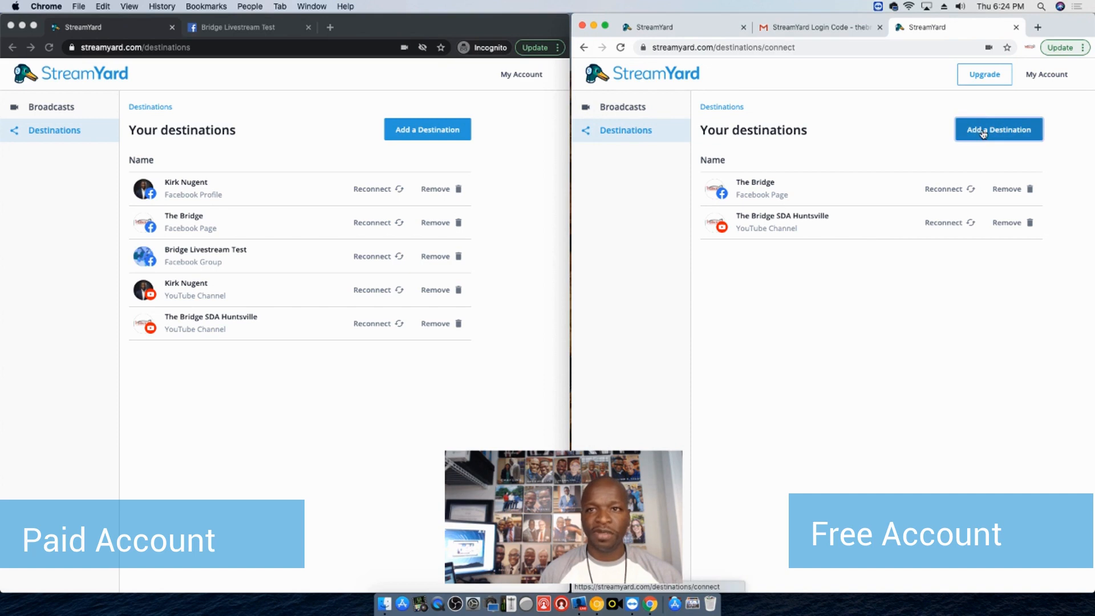
click(442, 134)
click(442, 134)
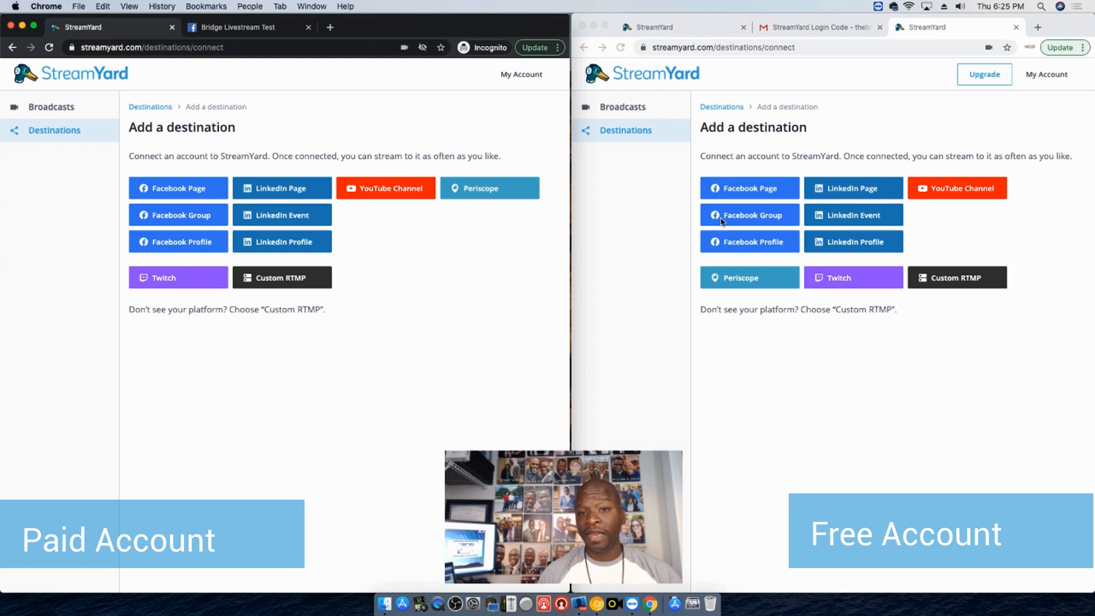
click(728, 366)
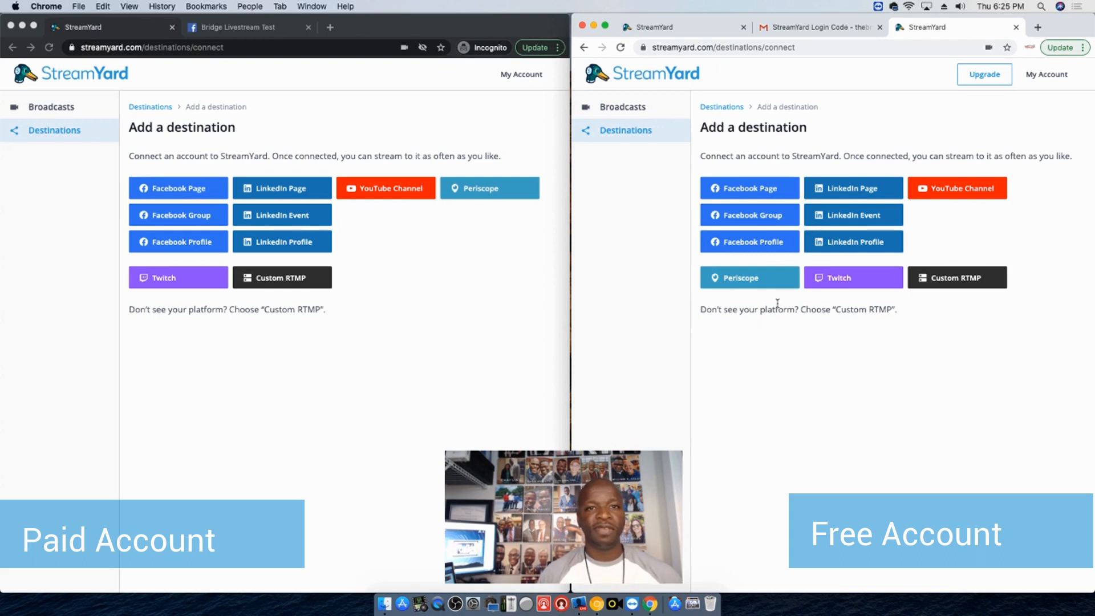
Return both accounts to their broadcasts and start a paid-account broadcast to the Bridge Livestream Test Facebook group
click(622, 109)
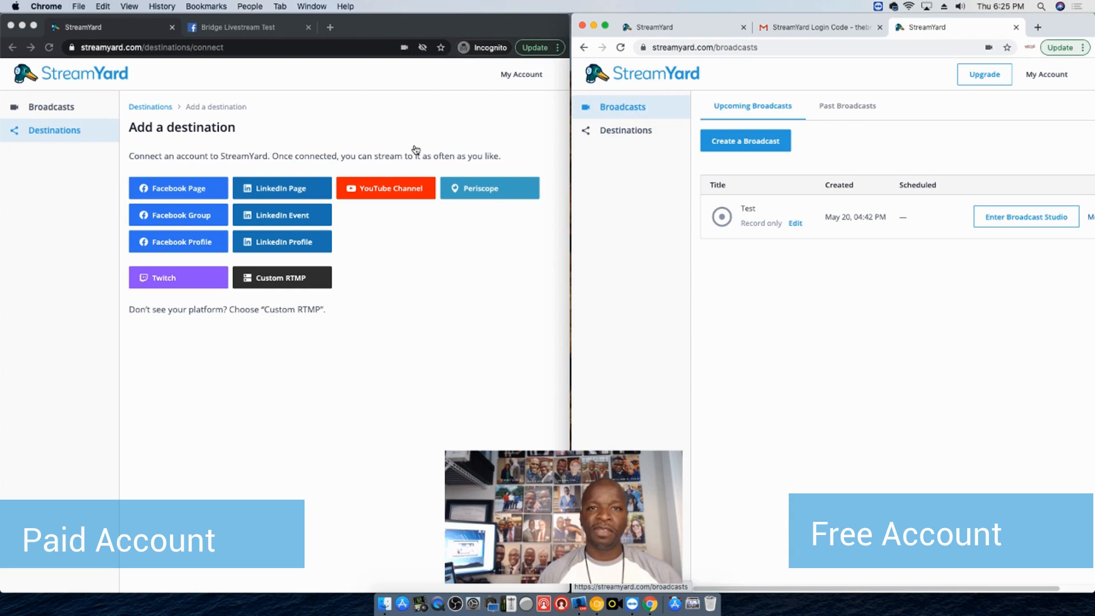
click(50, 106)
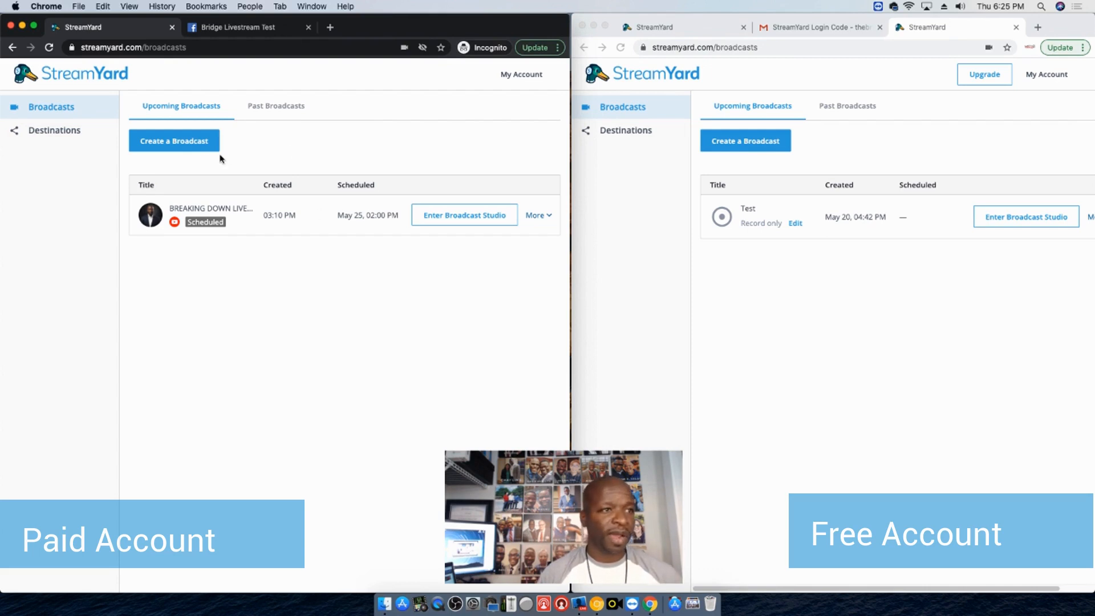
click(182, 145)
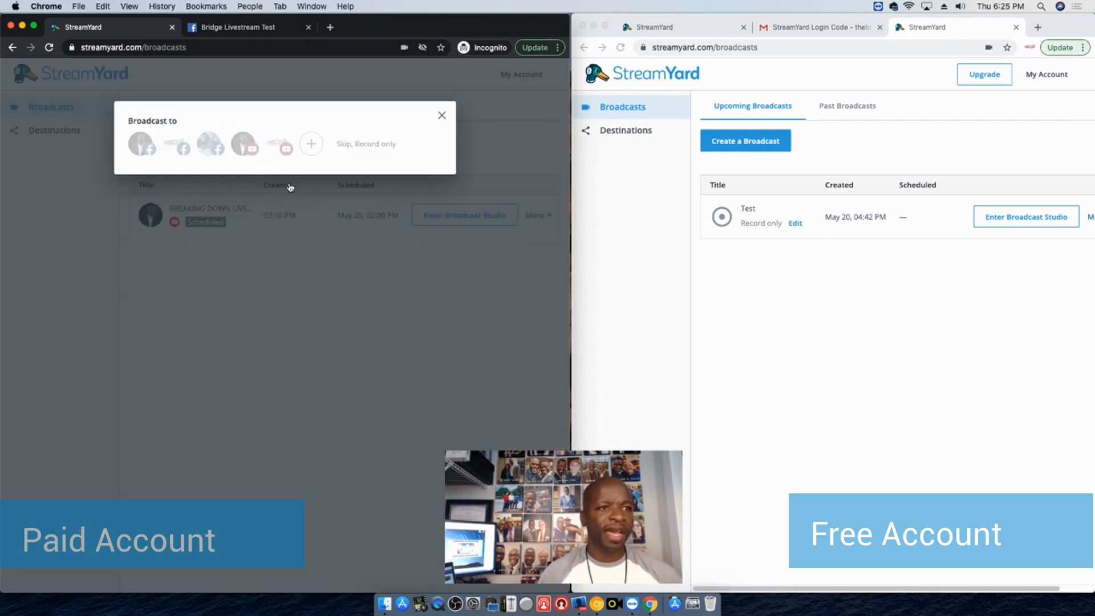
click(210, 148)
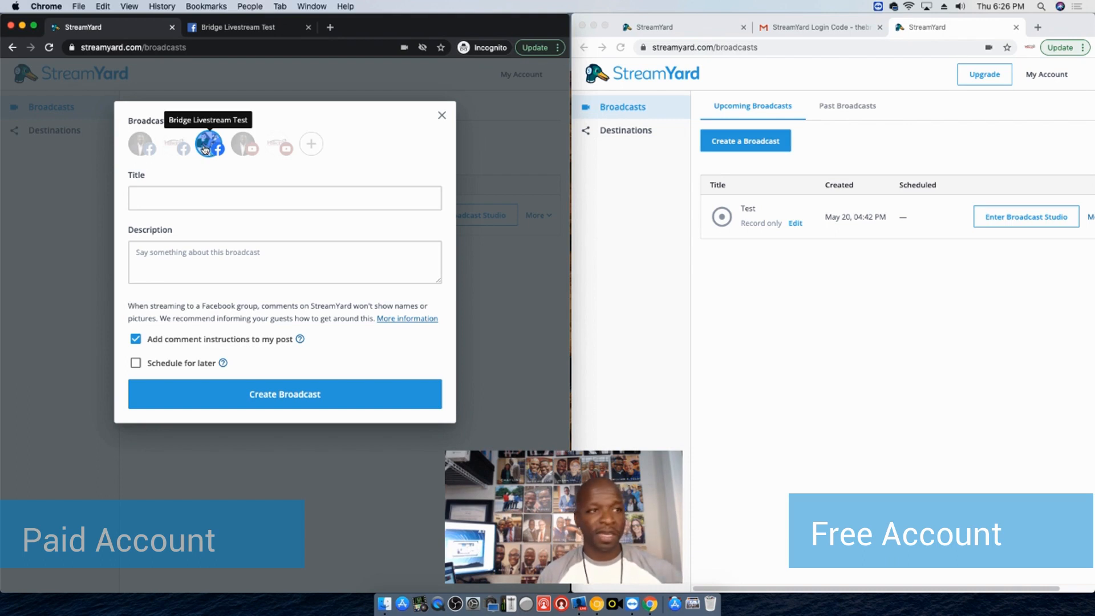
click(206, 149)
click(206, 149)
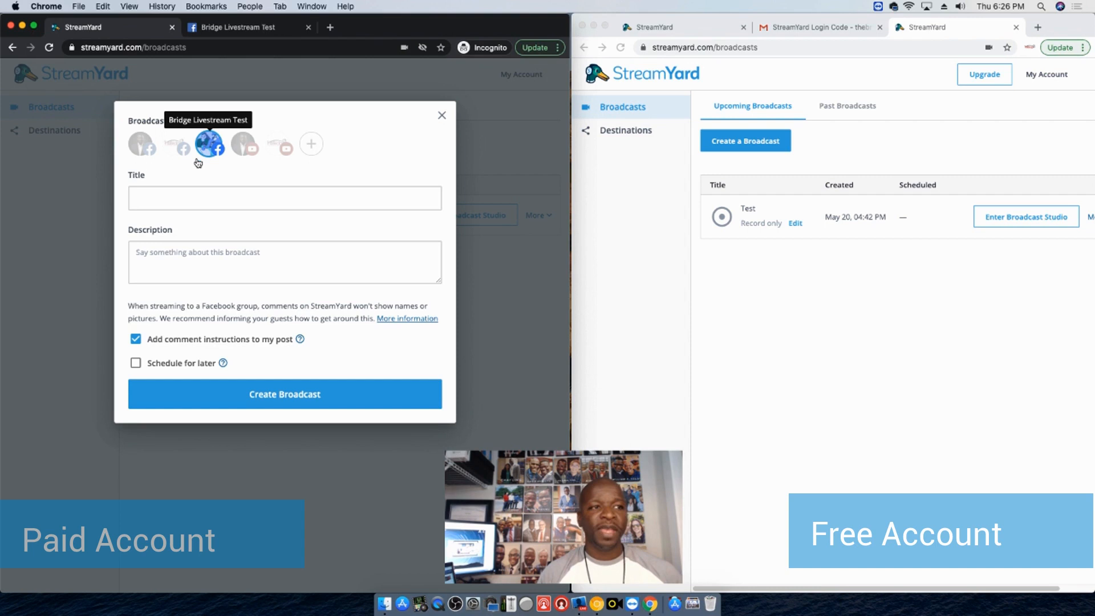
Title the broadcast Test, leave the description empty and scheduling off, and create it
click(182, 196)
text(Test)
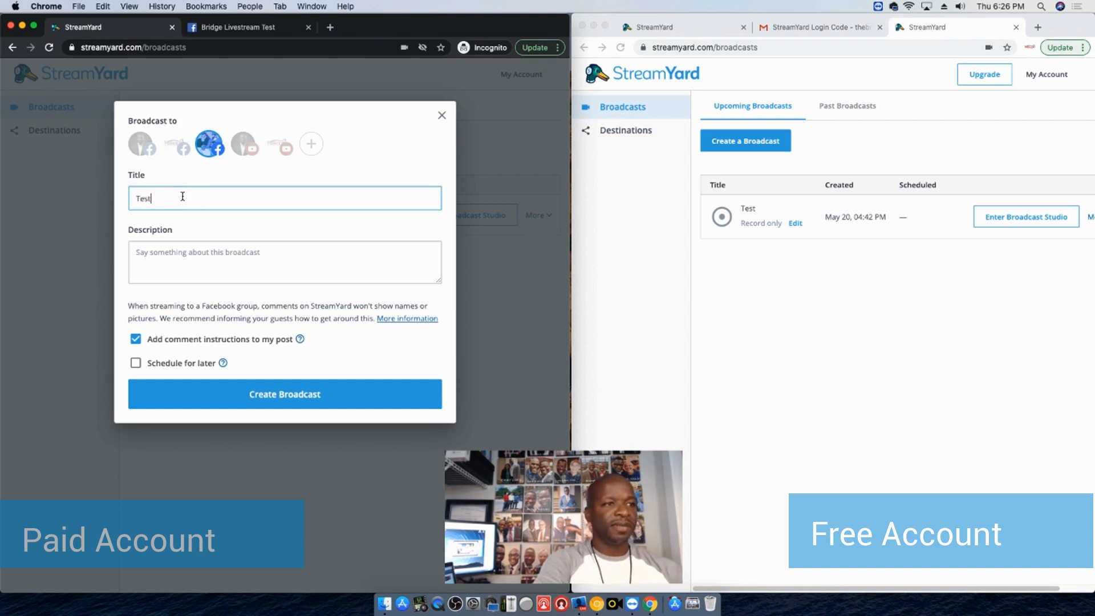
key(Tab)
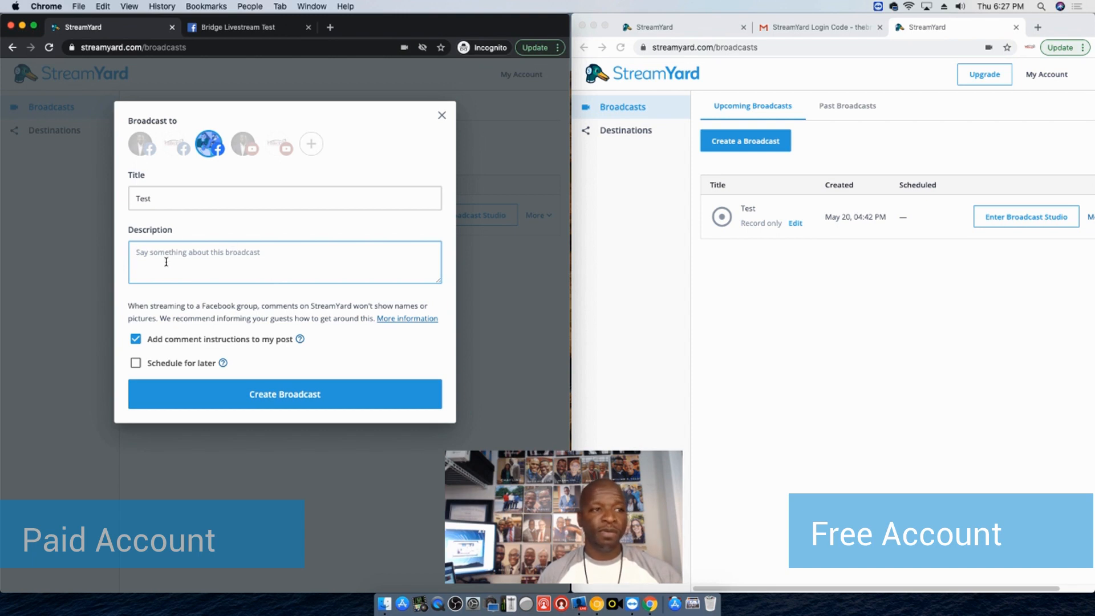
click(166, 367)
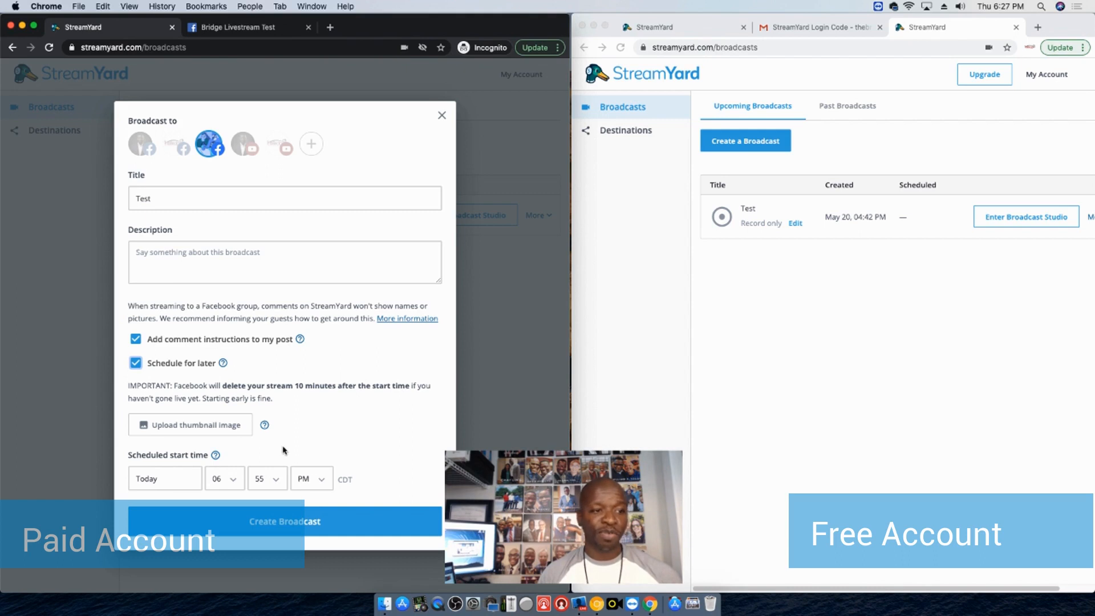
click(137, 365)
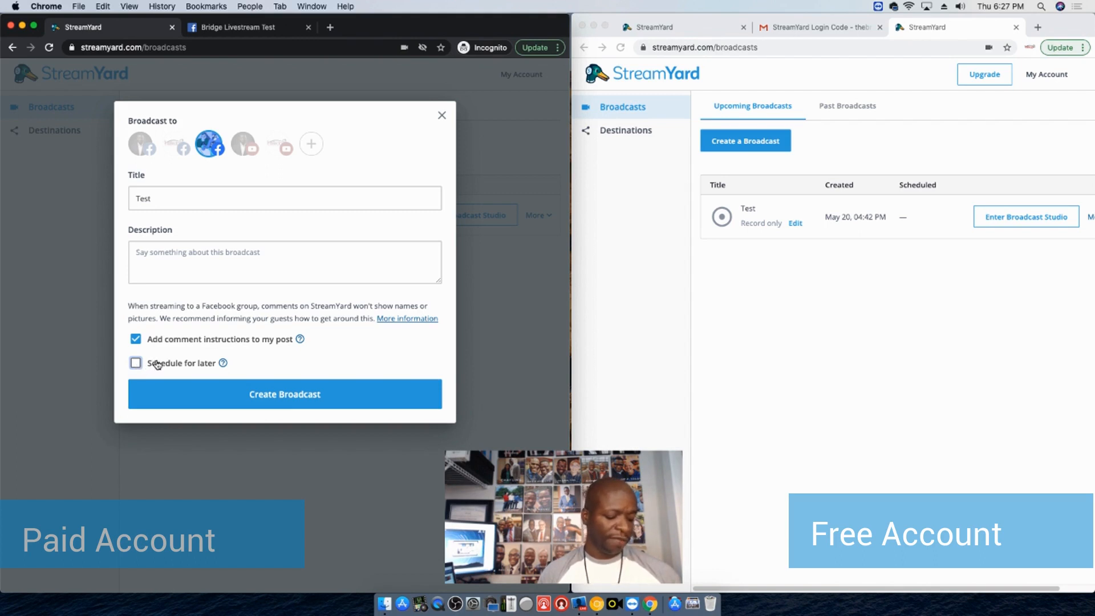
click(230, 396)
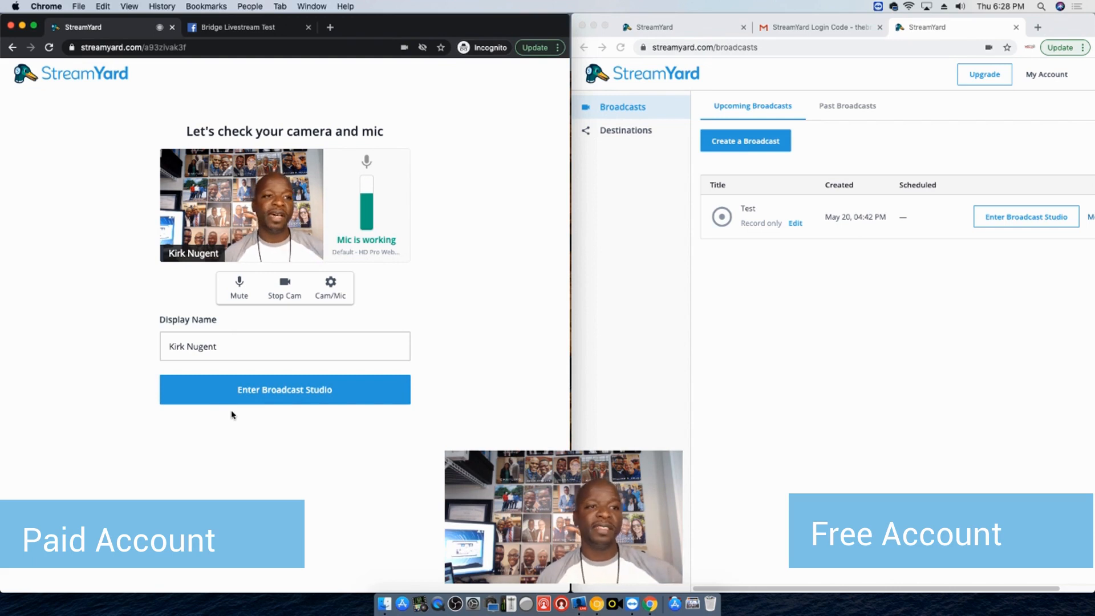
Check the camera, keep its resolution at Standard Definition (480p), and disable audio processing
click(292, 294)
click(288, 294)
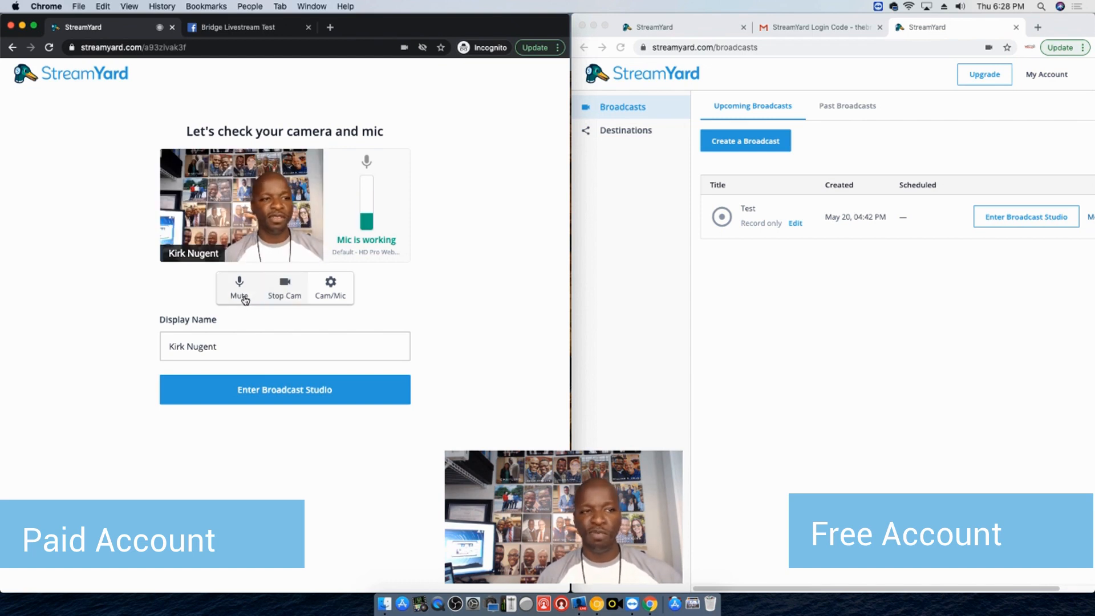
click(332, 284)
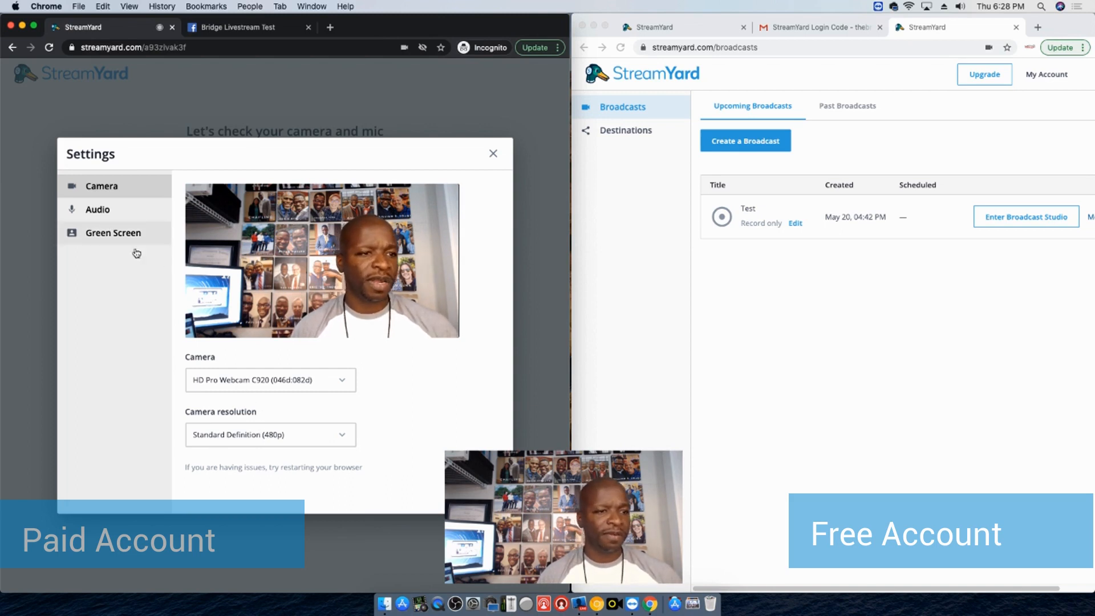
click(212, 435)
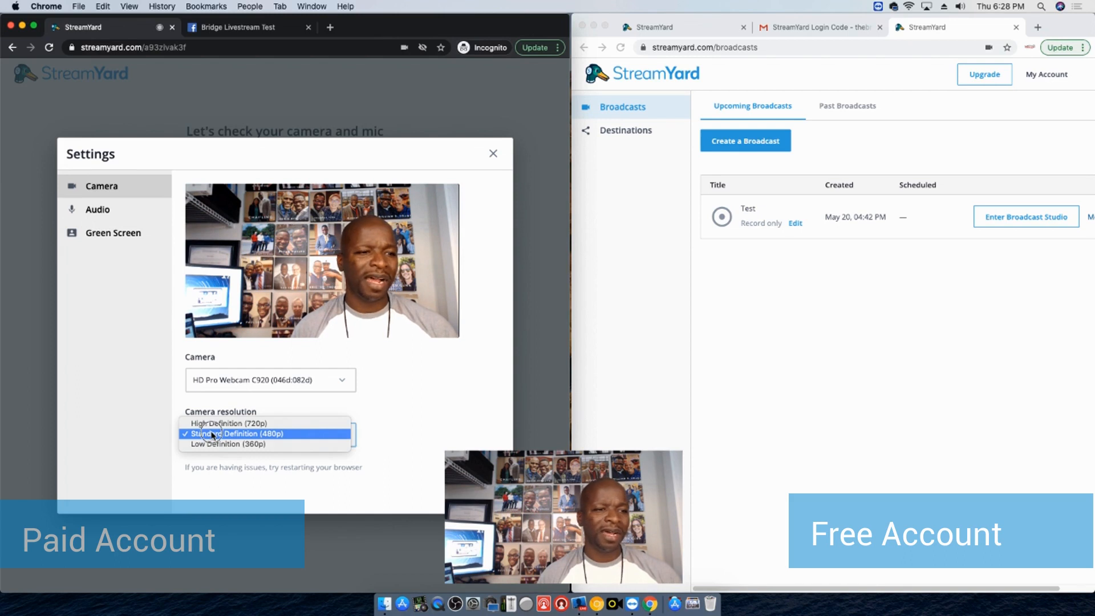
click(212, 434)
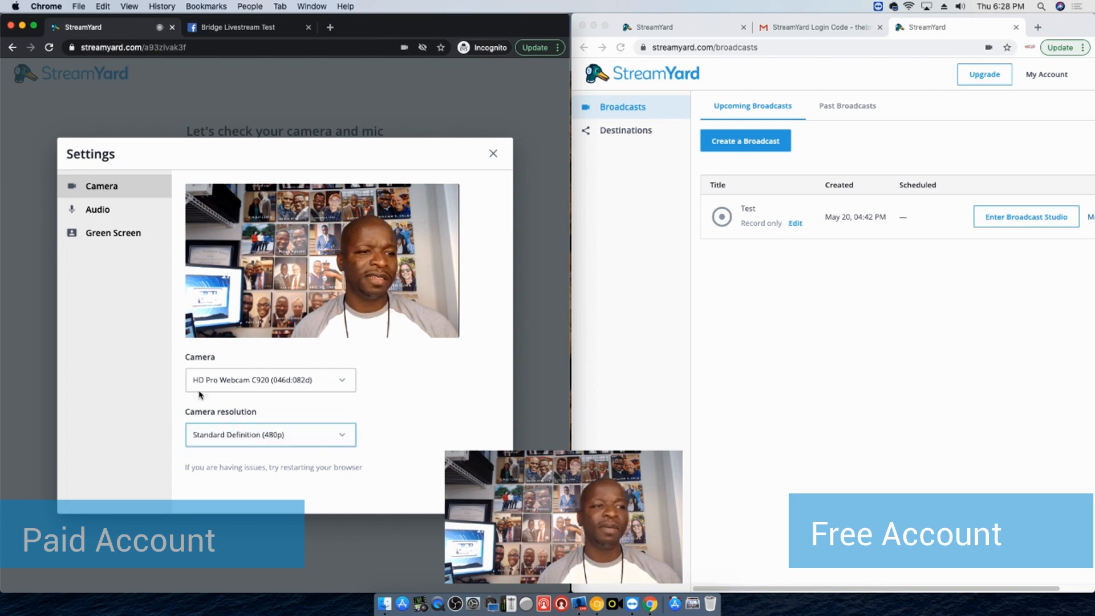
click(102, 210)
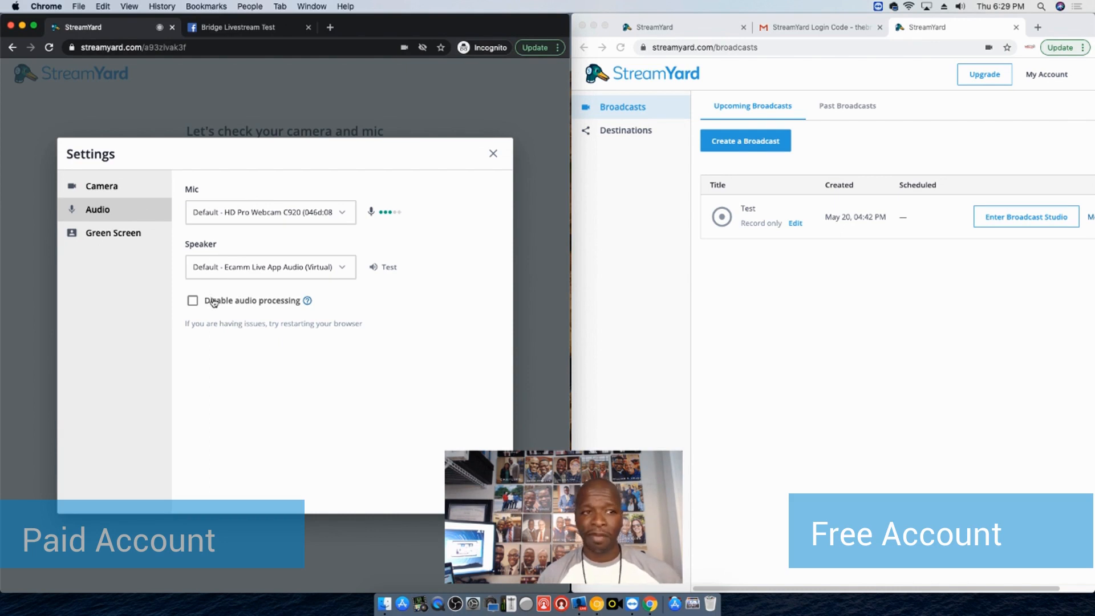
click(193, 301)
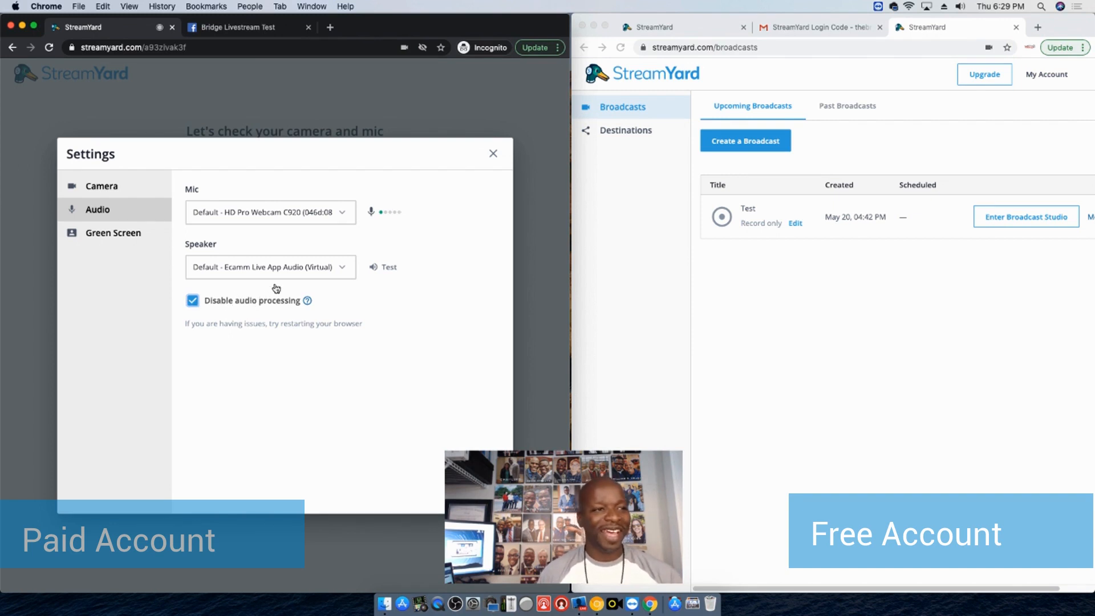
click(492, 153)
Enter the broadcast studio and bring up the guest invitation link for sharing
click(259, 391)
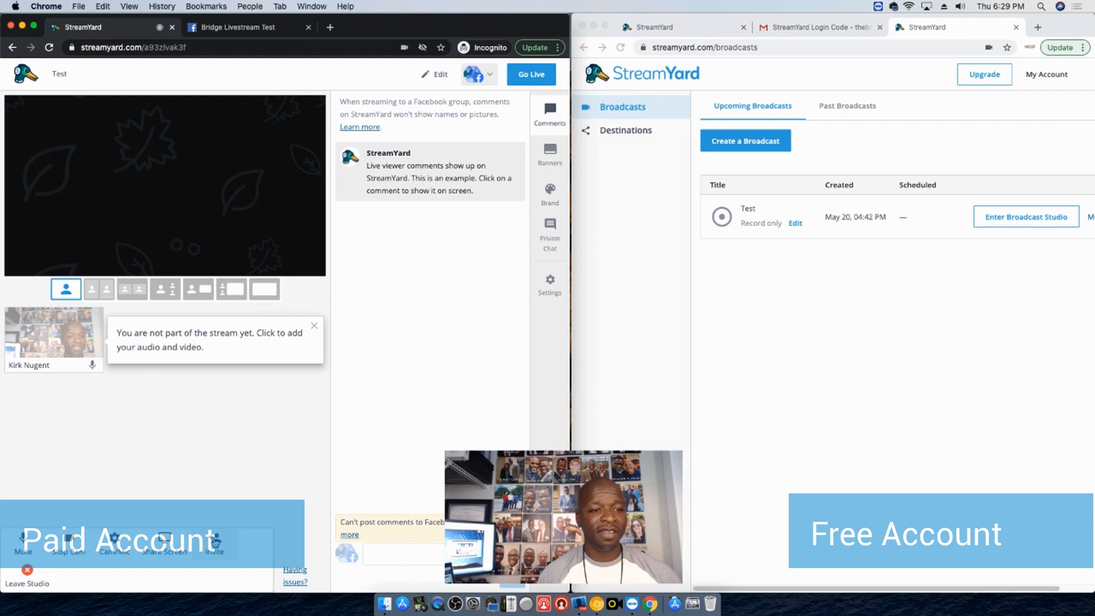
click(214, 540)
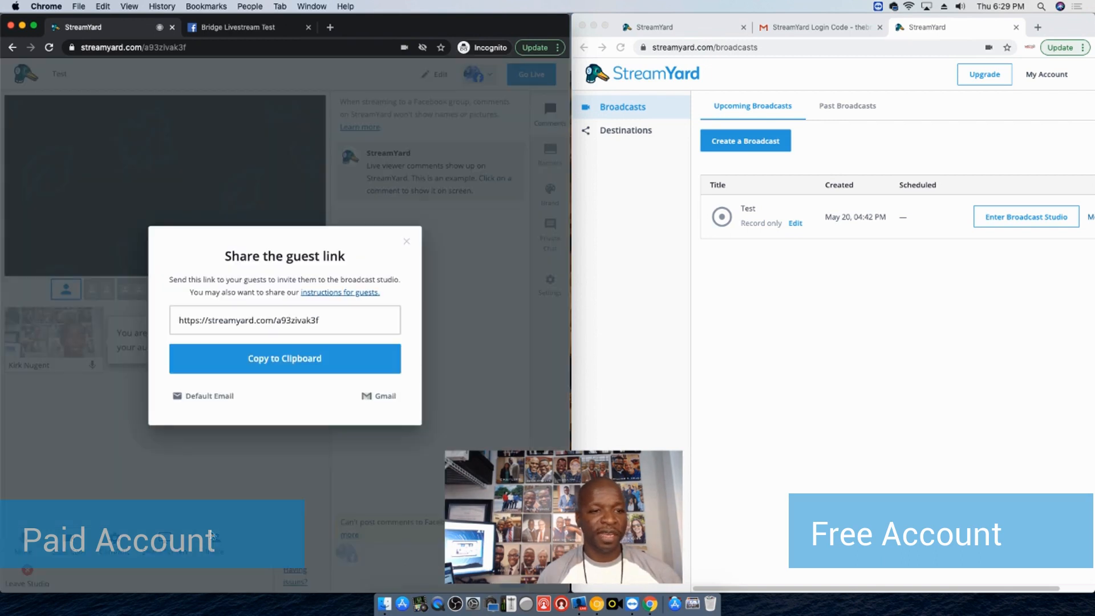
click(240, 329)
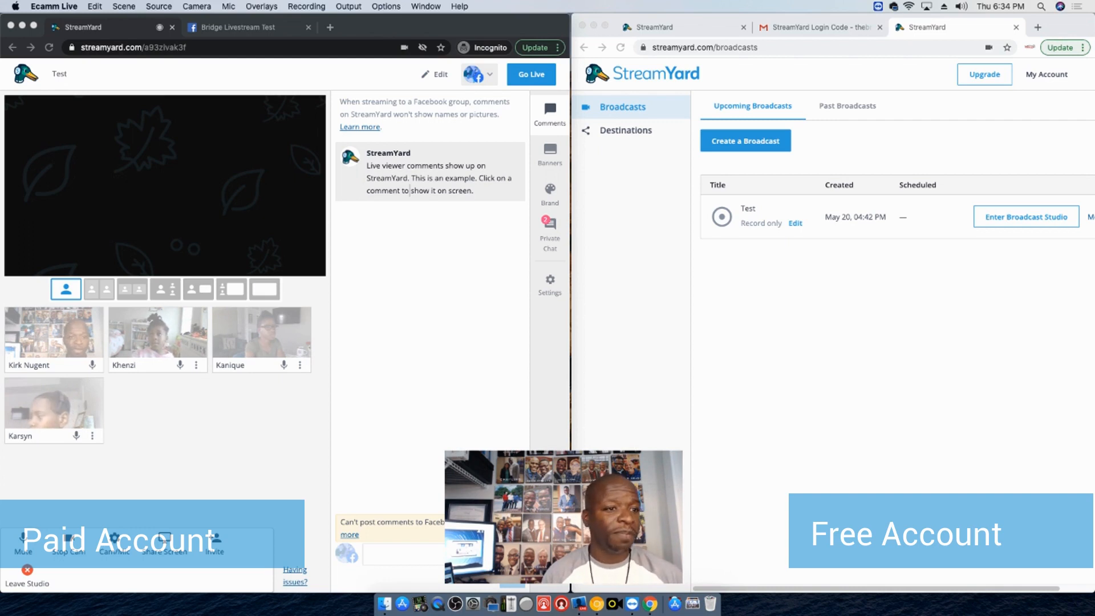
Add the host and all three guests to the stream, widening the paid account's studio window
click(306, 440)
click(618, 242)
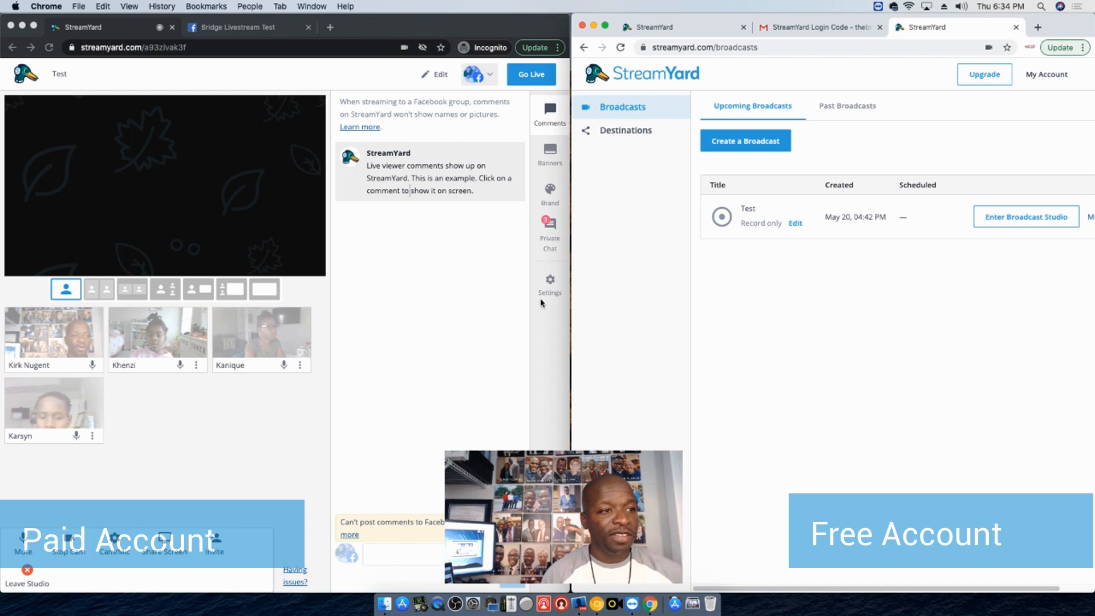
click(163, 340)
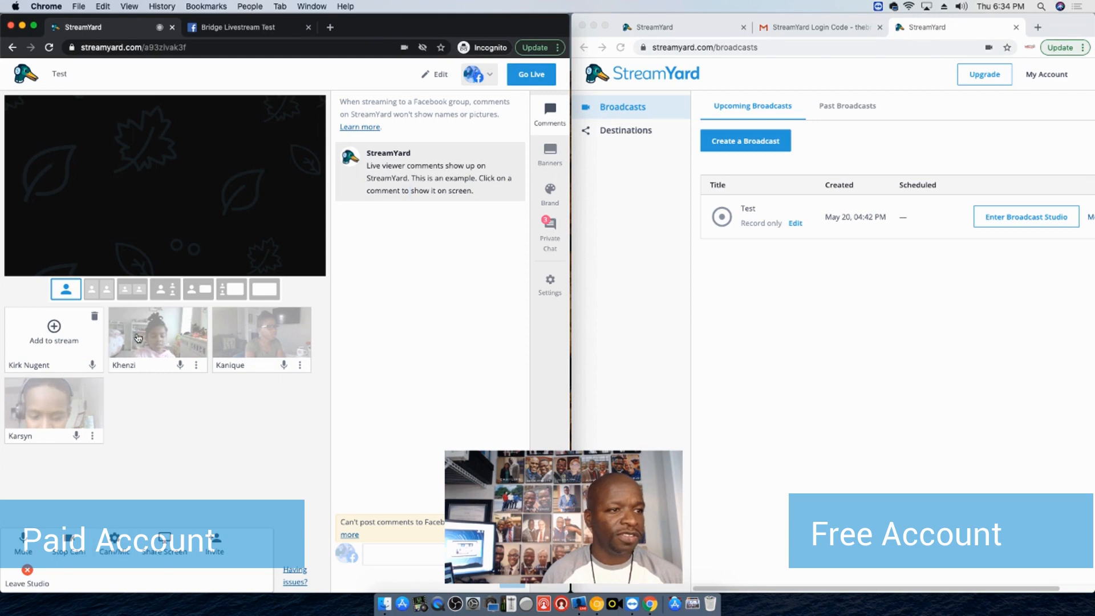
click(54, 331)
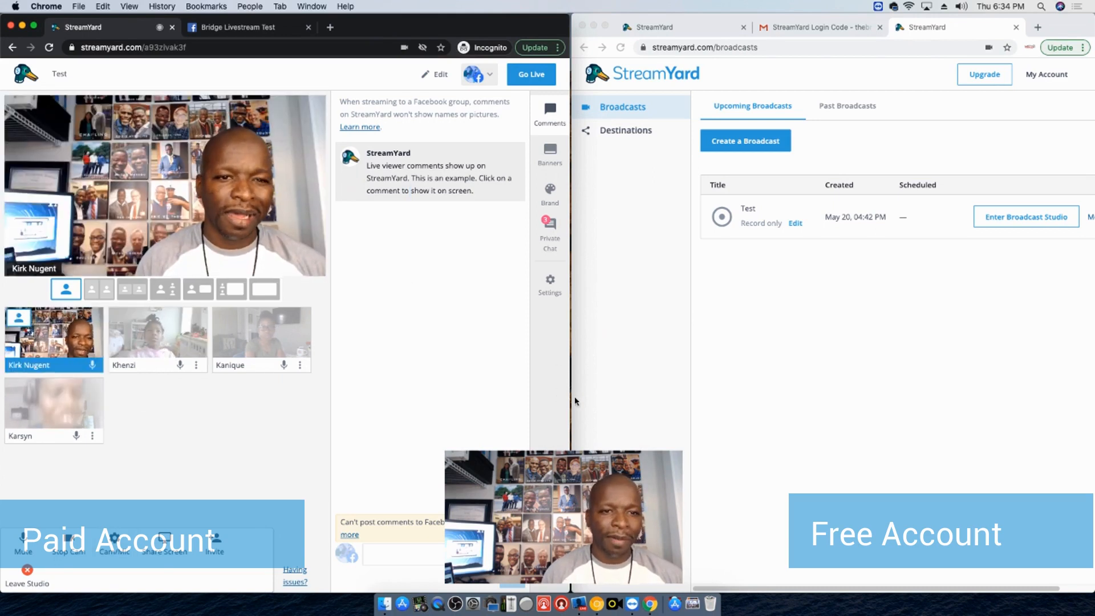
drag(570, 396, 821, 354)
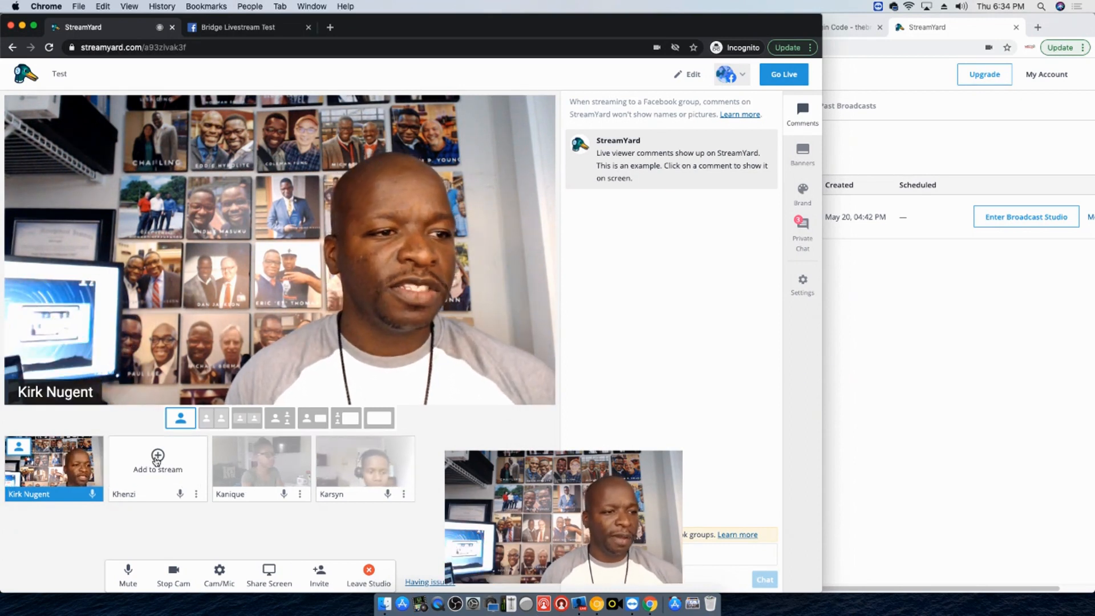
click(158, 456)
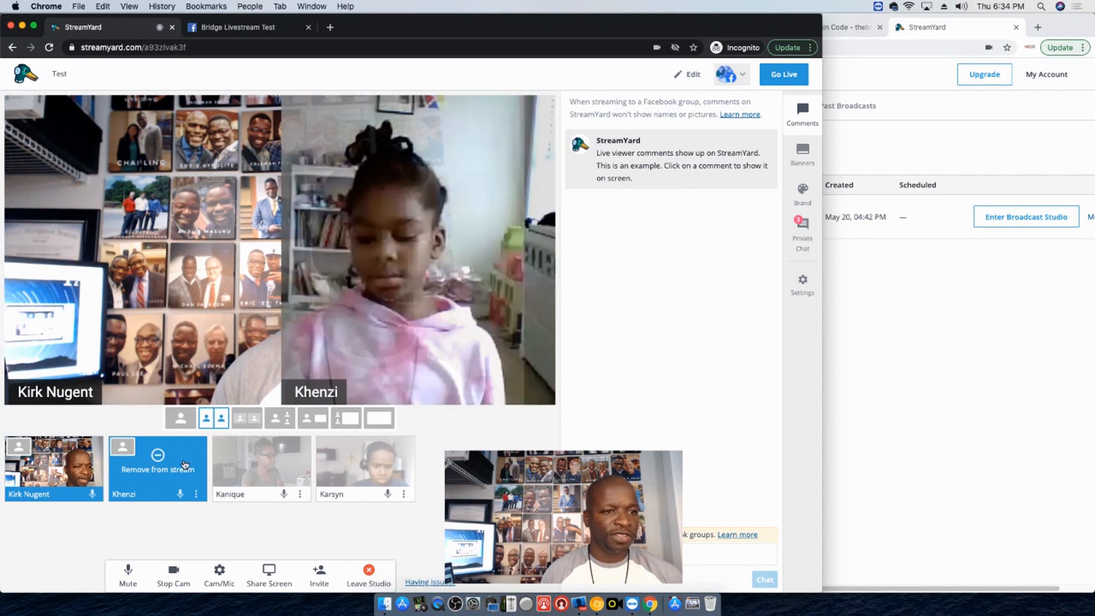
mouse_move(243, 459)
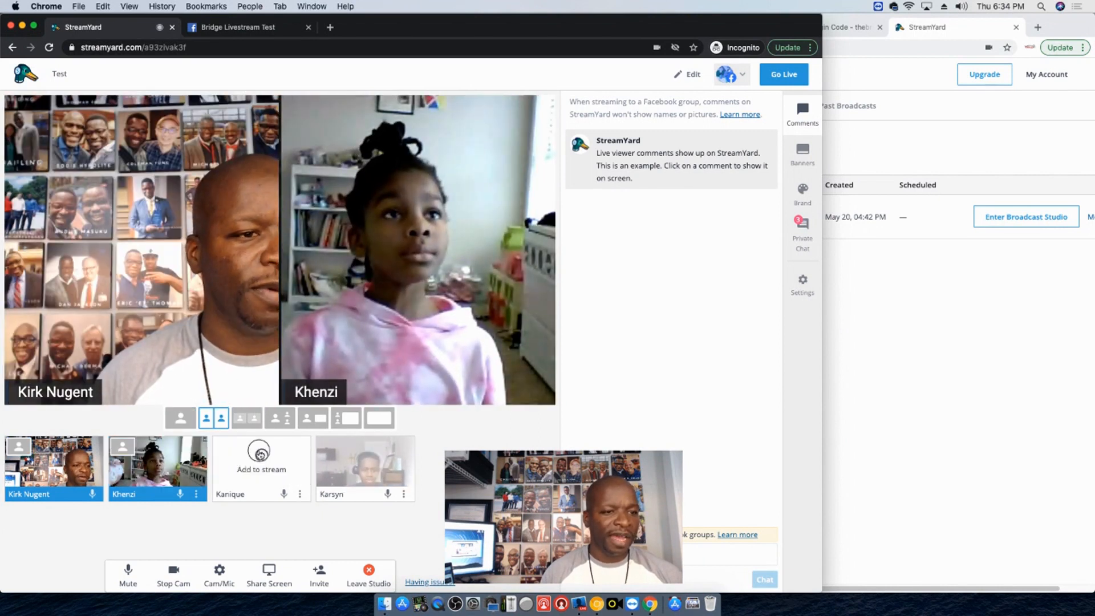
click(261, 454)
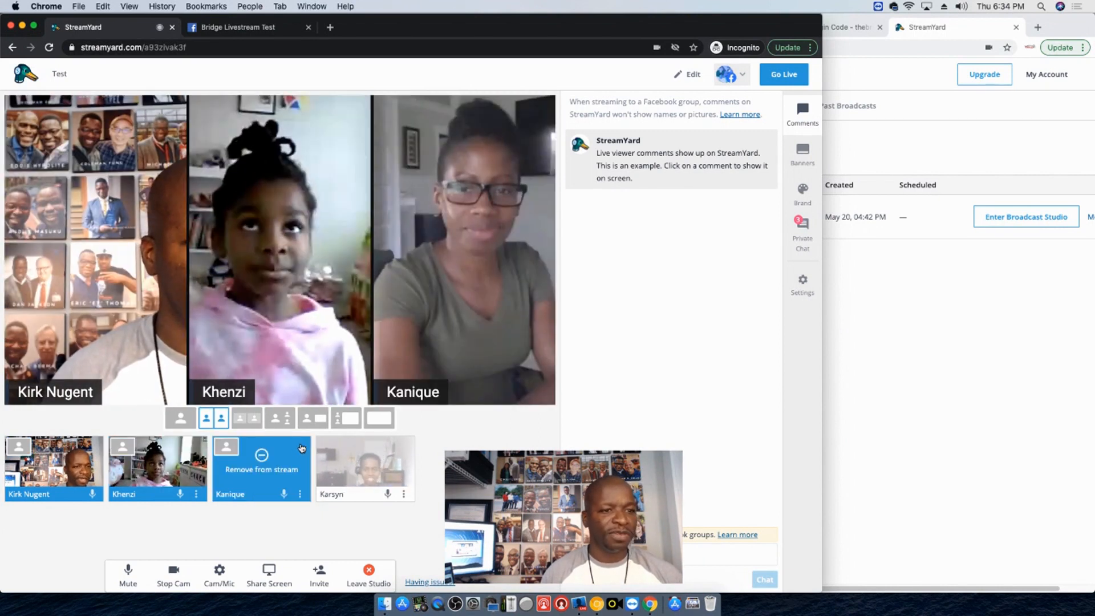
click(365, 457)
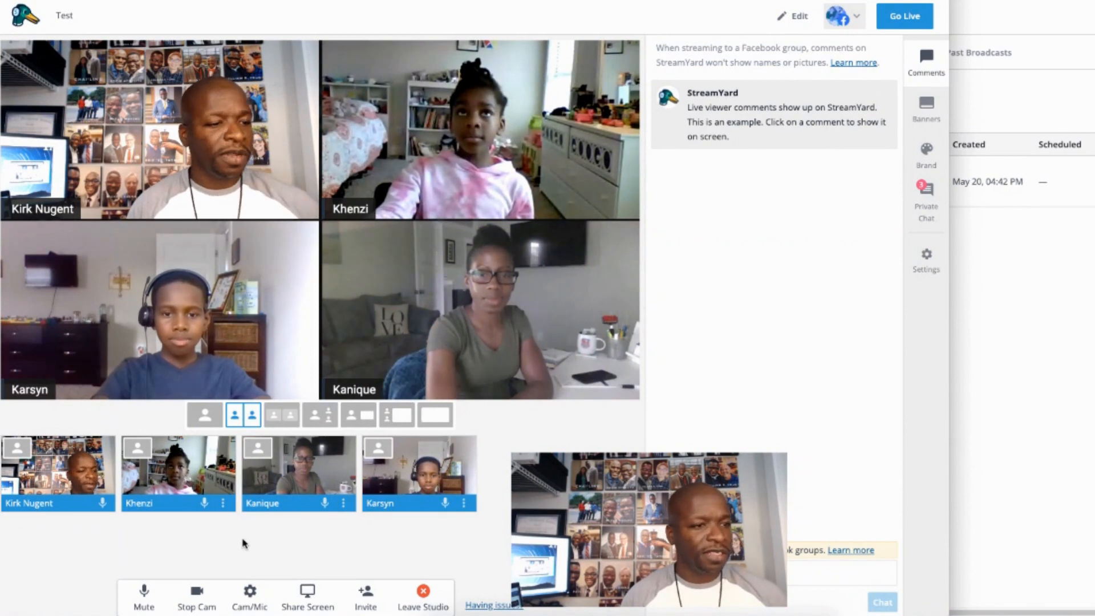
Try the evenly spaced four-person grid layout, and set the layout with the host large beside smaller guests
click(282, 415)
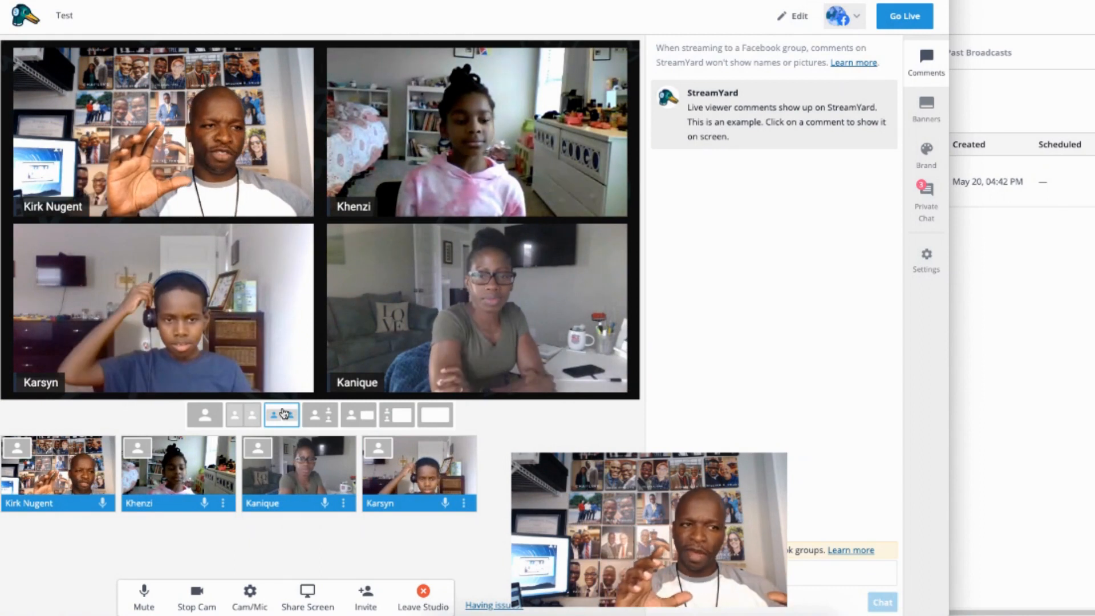
click(320, 417)
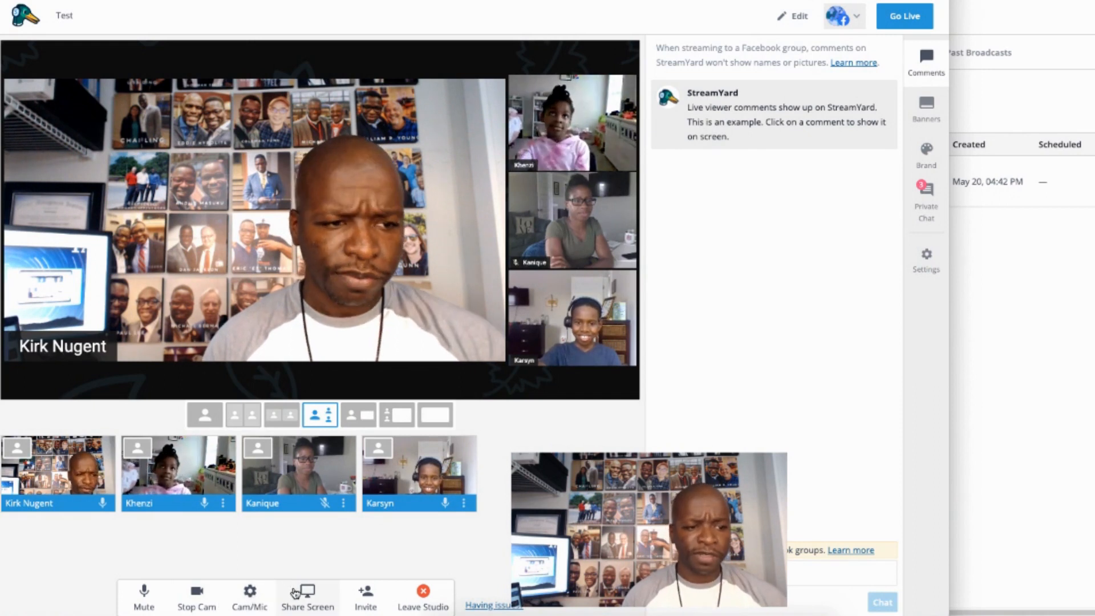
Review the studio's camera, audio and general settings without changing any option
click(251, 603)
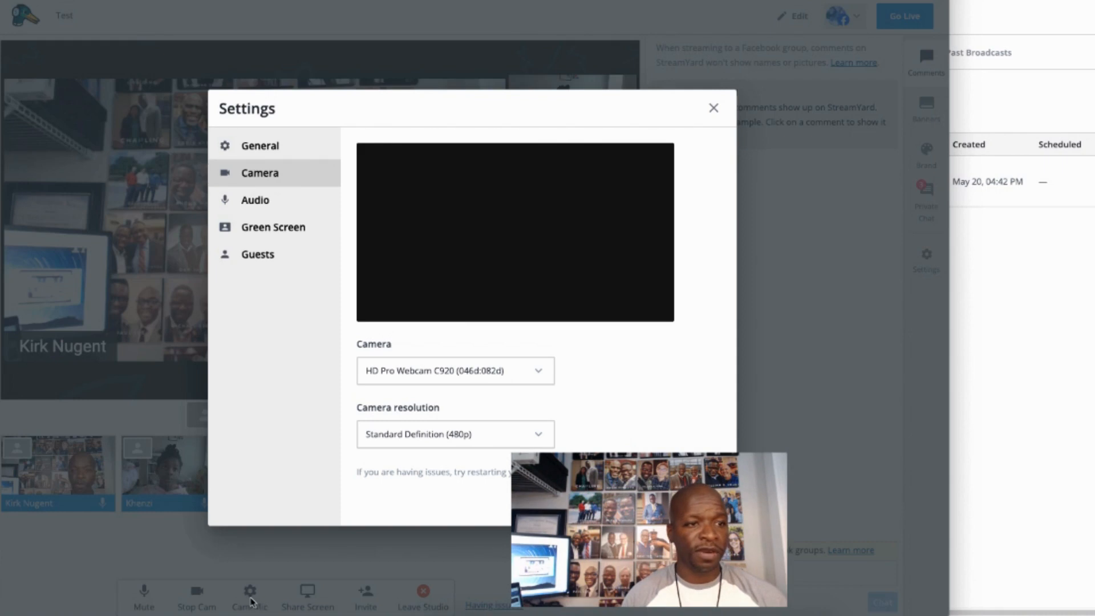
click(257, 206)
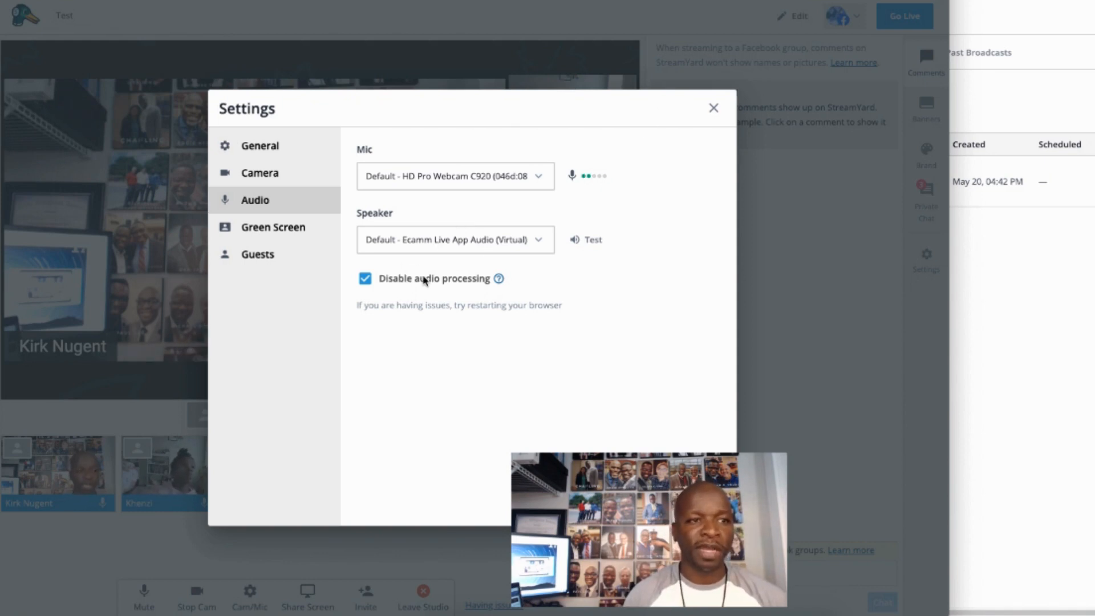
click(713, 108)
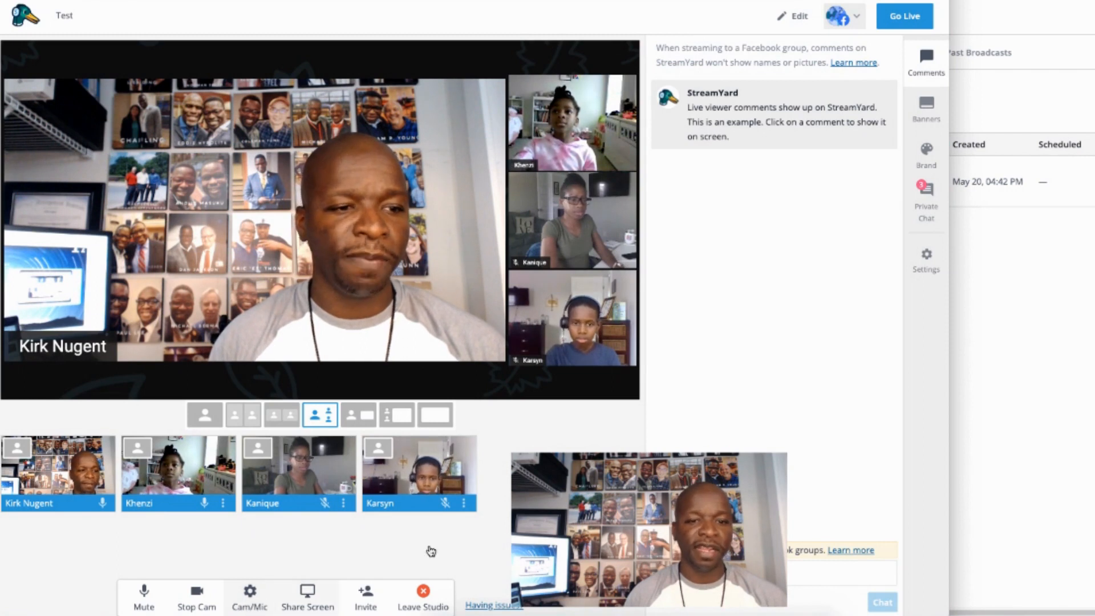
click(925, 257)
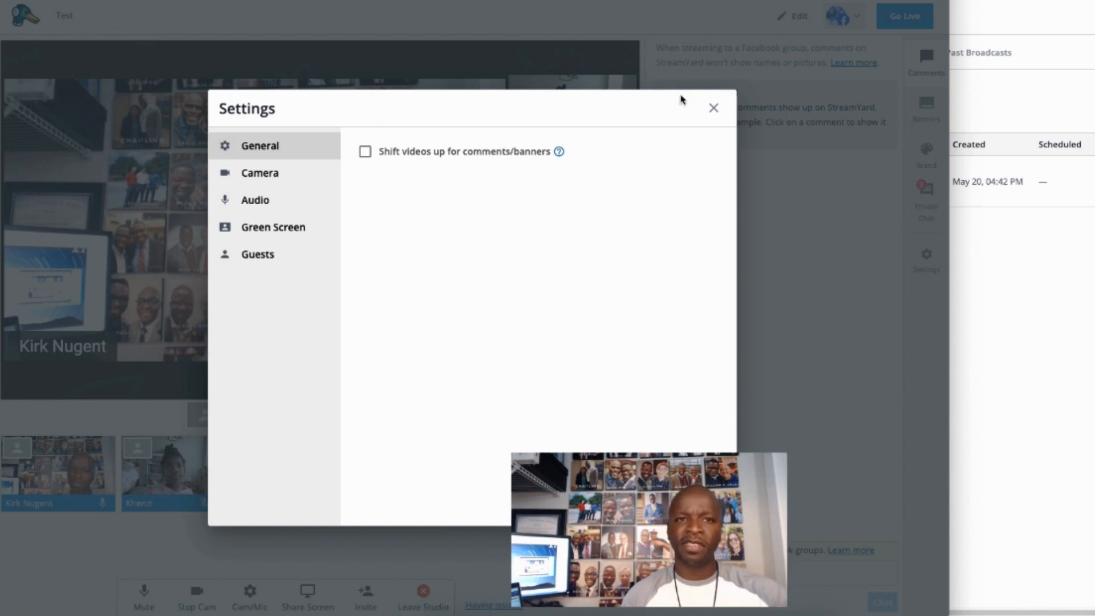
click(709, 114)
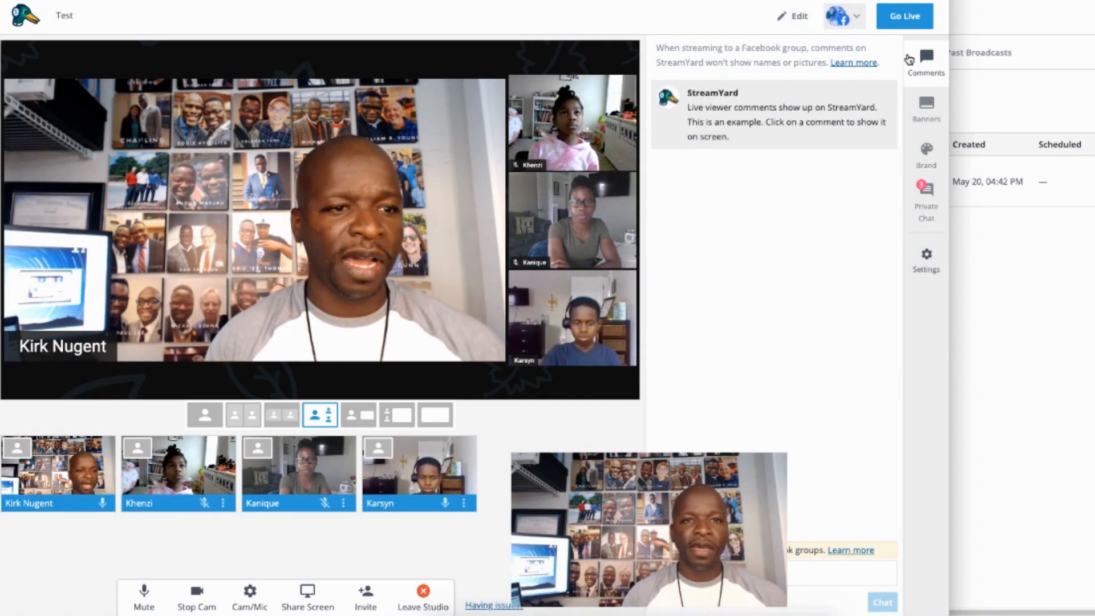
Show the example StreamYard comment on the stream and hide it again
mouse_move(780, 115)
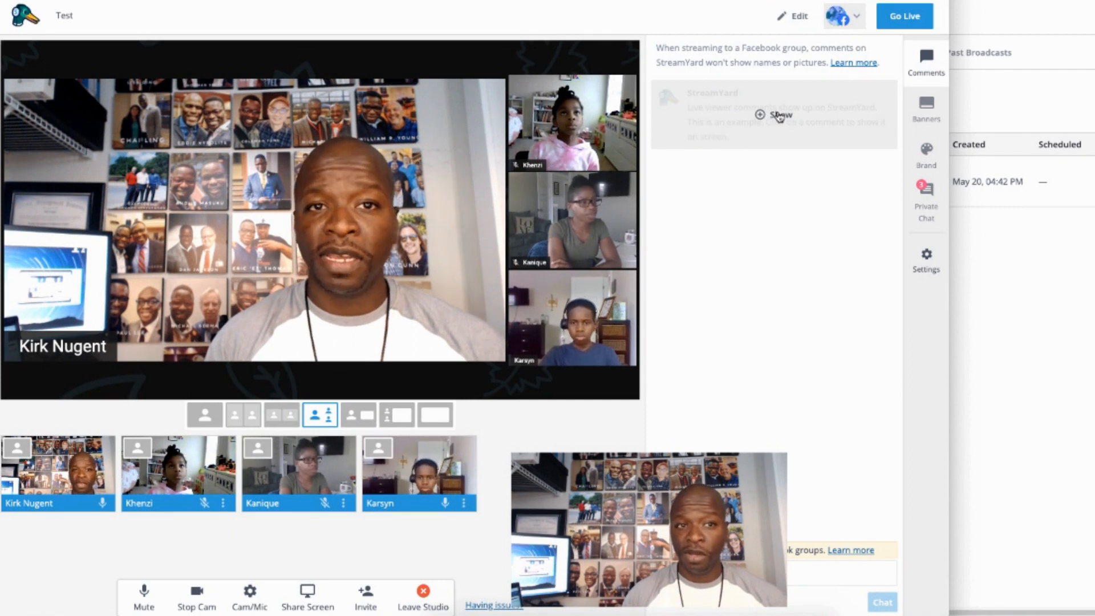
click(780, 115)
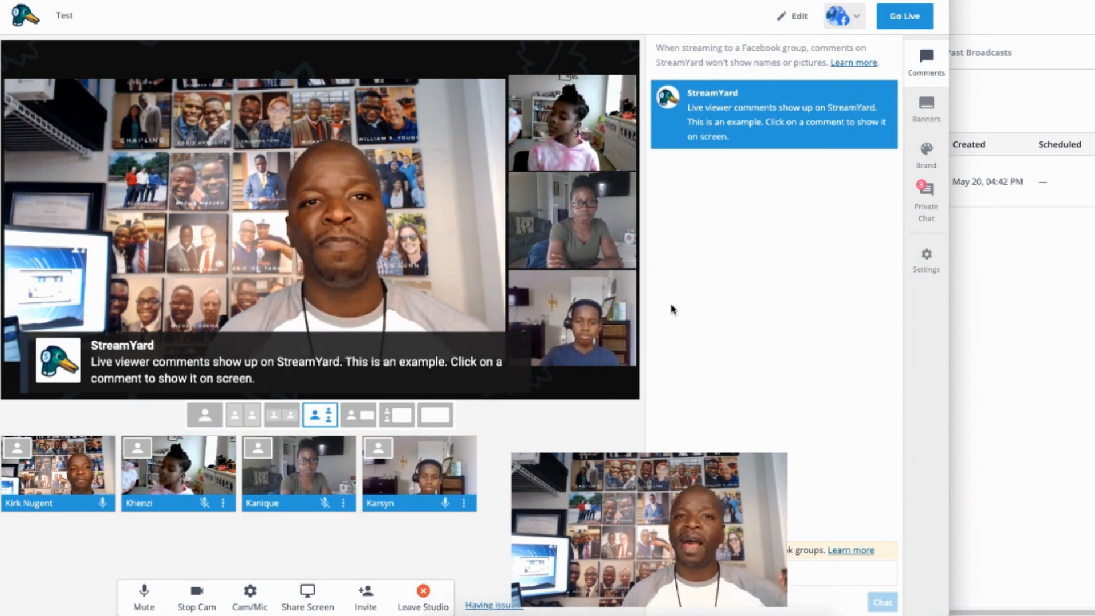
click(769, 111)
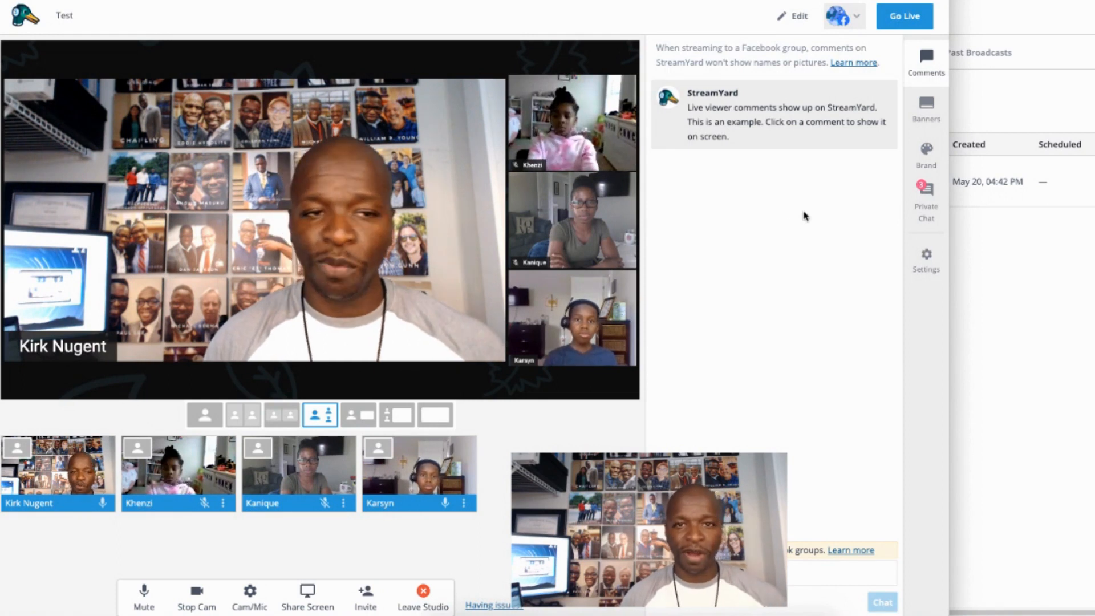
From the banner folder "the Bridge", display "Welcome to Virtual Church" and replace it with "Give on CashApp $TheBridgeFC"
click(925, 104)
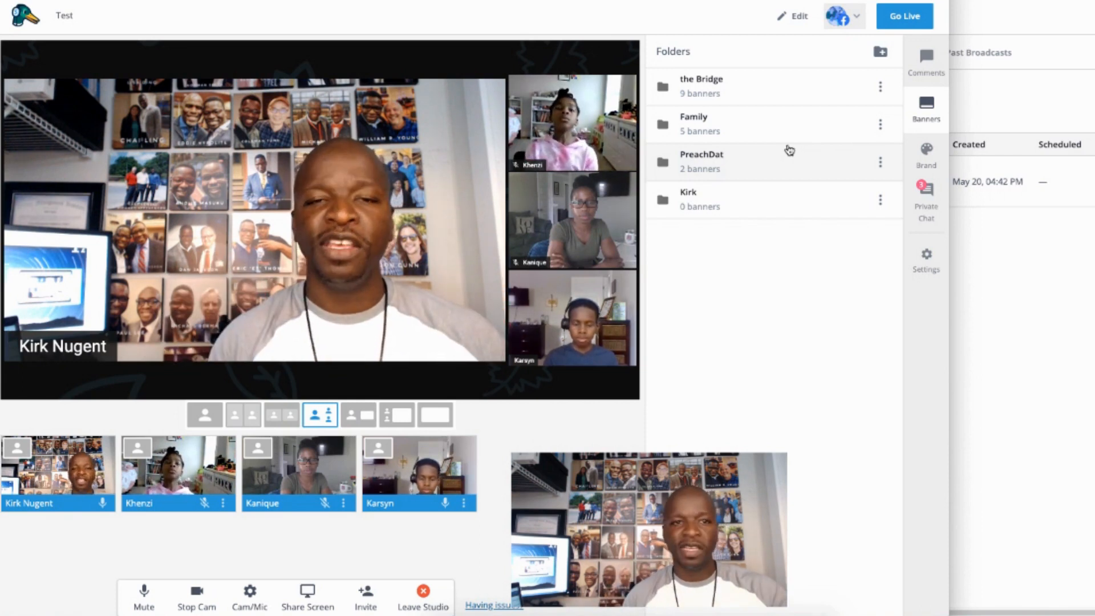
click(749, 87)
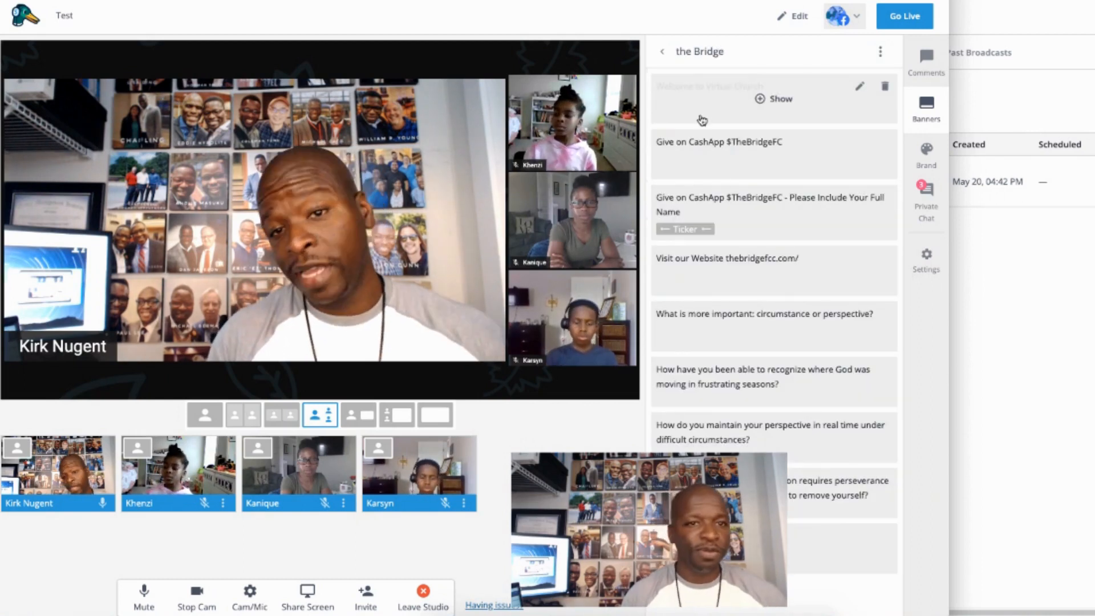
click(782, 102)
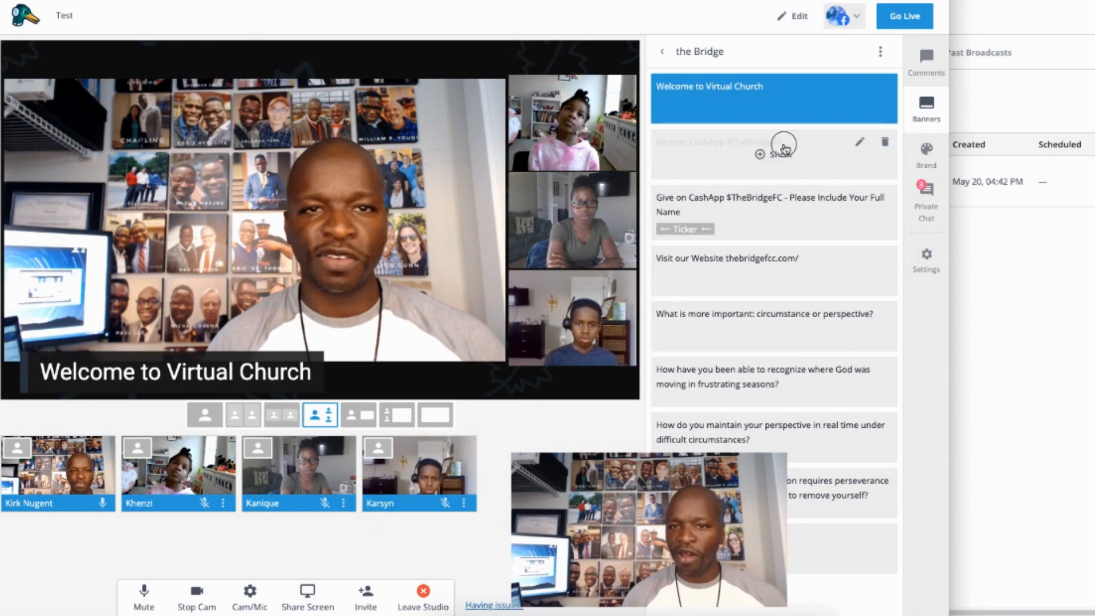
click(786, 150)
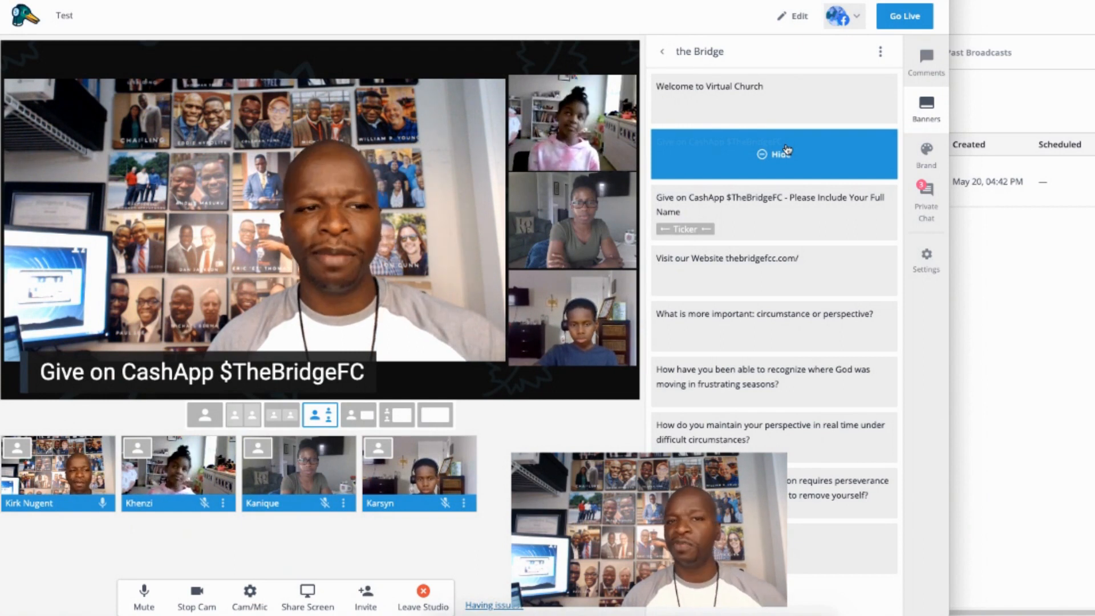
Switch the stream to the evenly spaced four-person grid and hide the "Give on CashApp $TheBridgeFC" banner
click(251, 422)
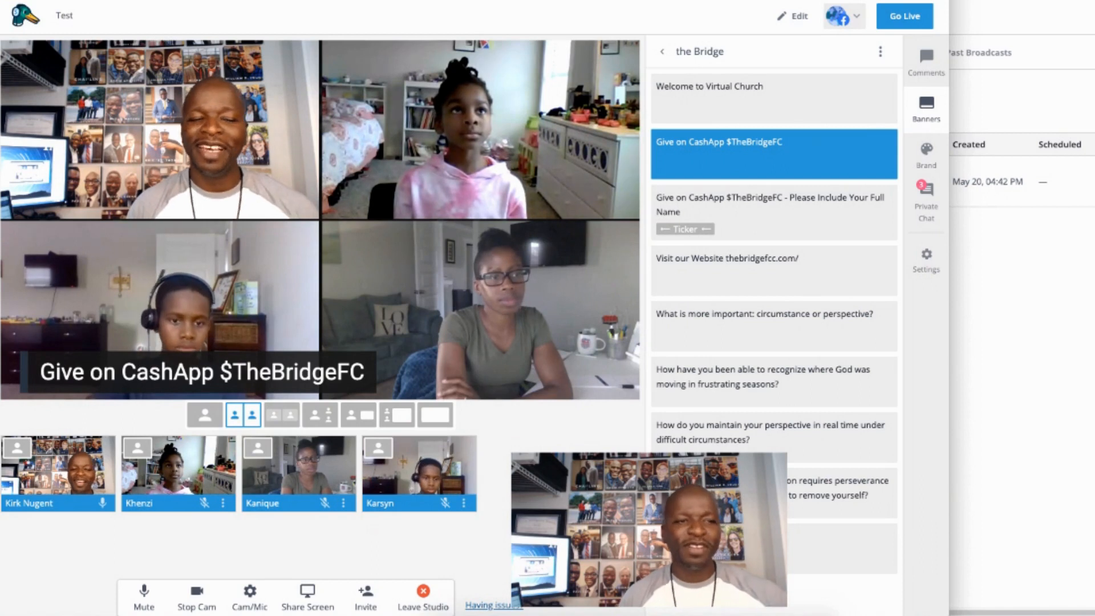
mouse_move(777, 242)
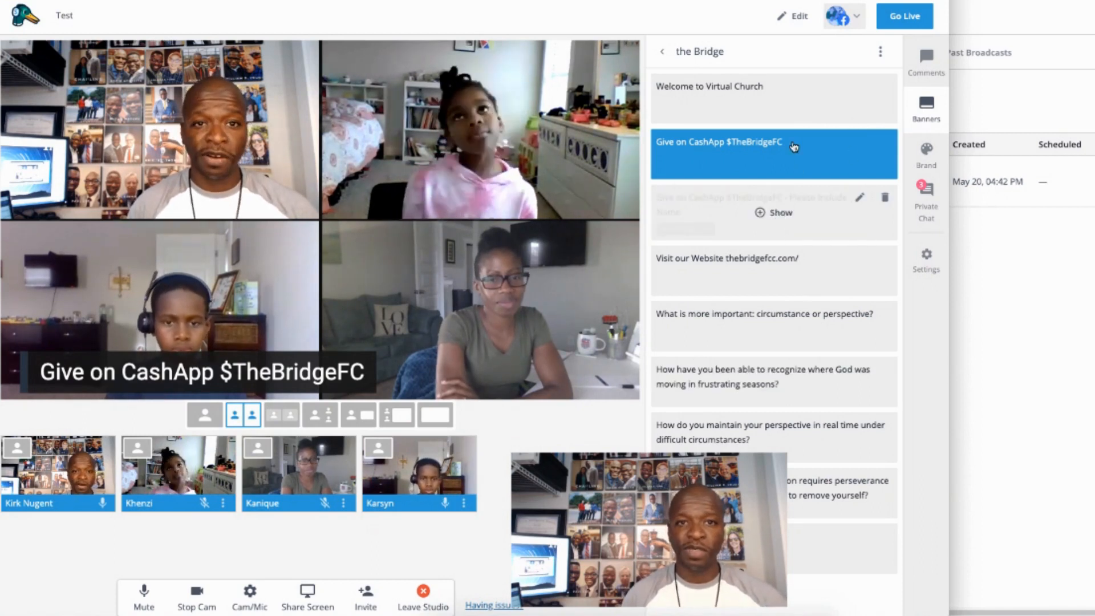
click(800, 172)
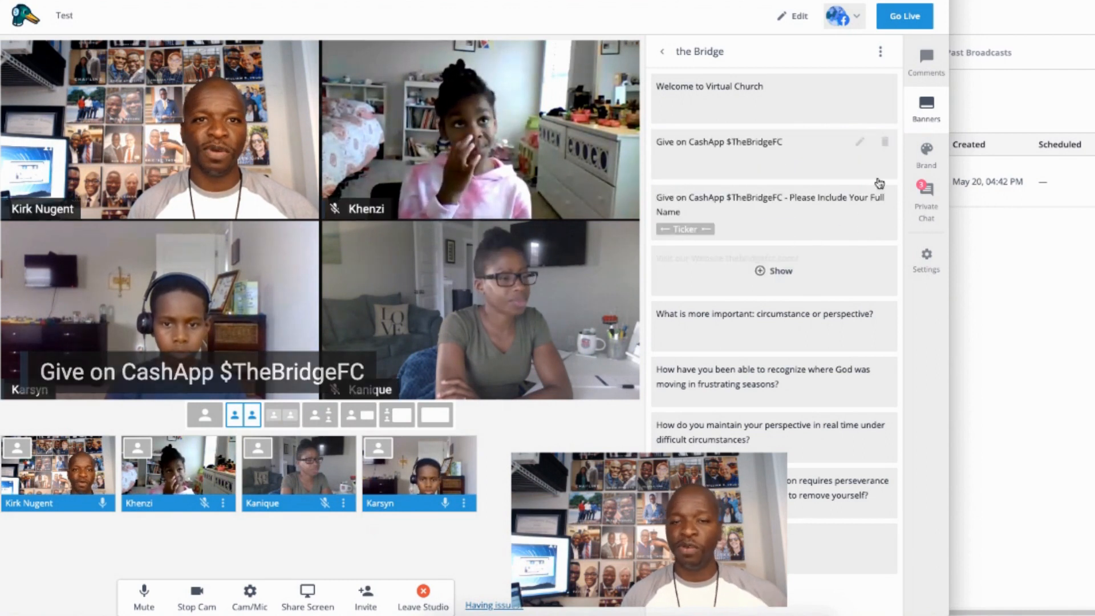
Run the ticker "Give on CashApp $TheBridgeFC - Please Include Your Full Name" and replace it with the "Welcome to Virtual Church" banner
mouse_move(869, 154)
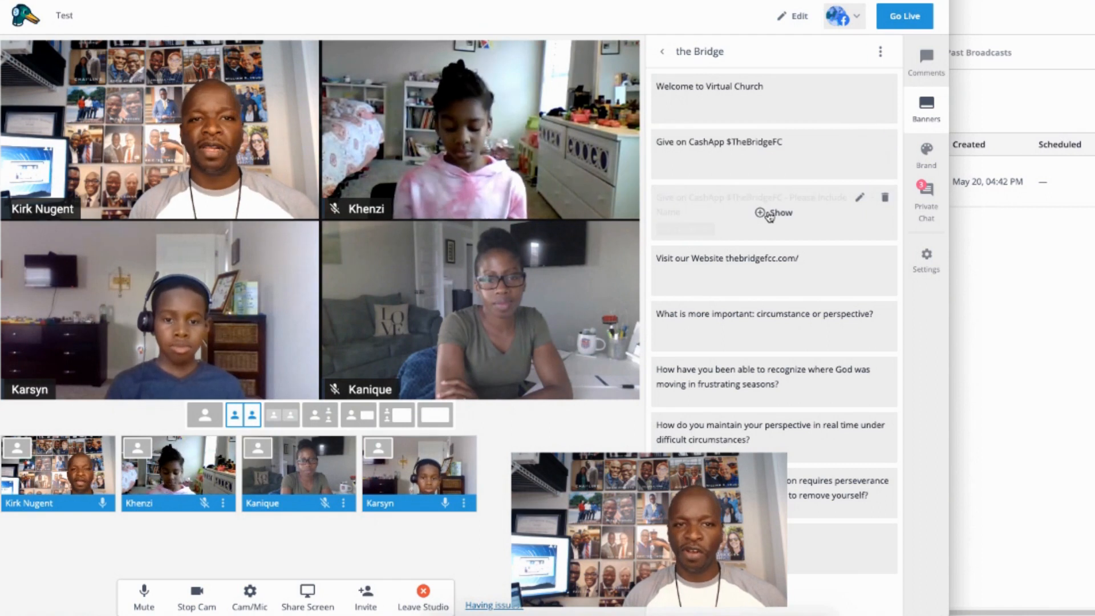
click(769, 214)
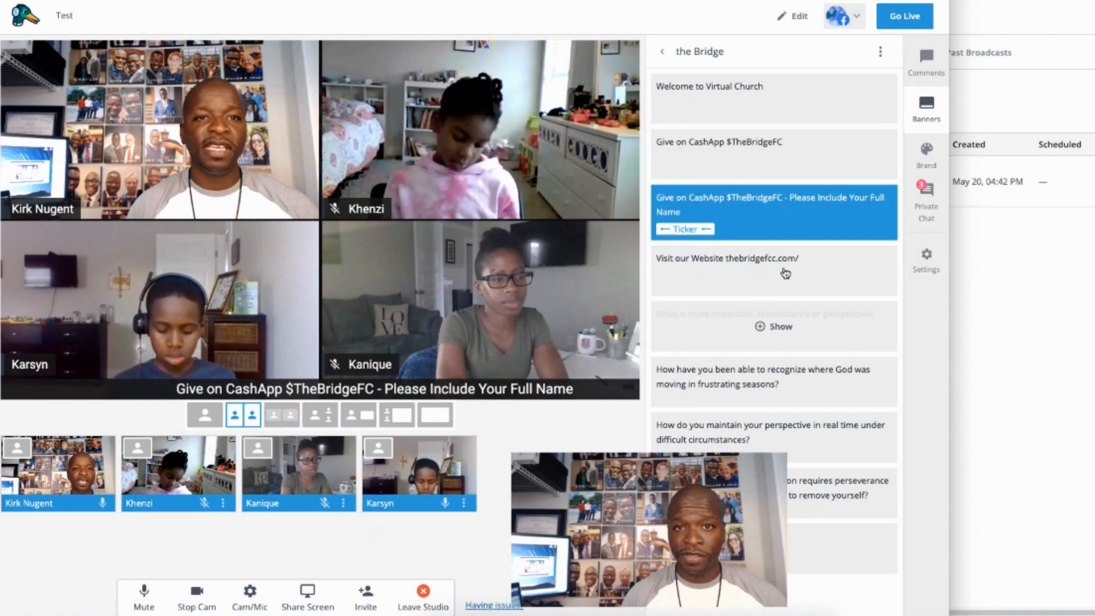
click(926, 153)
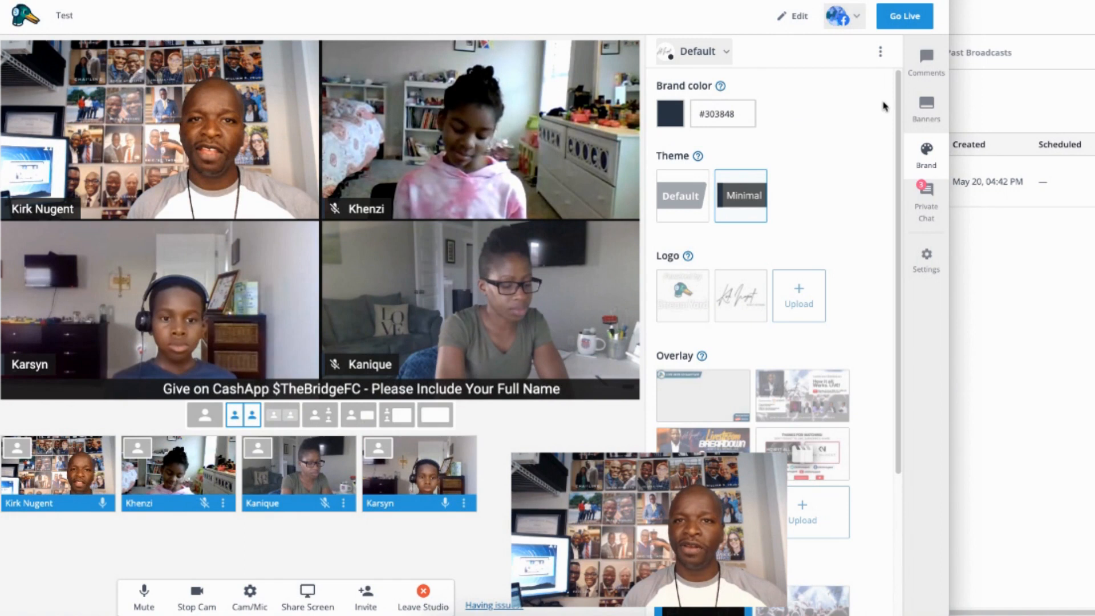
click(924, 106)
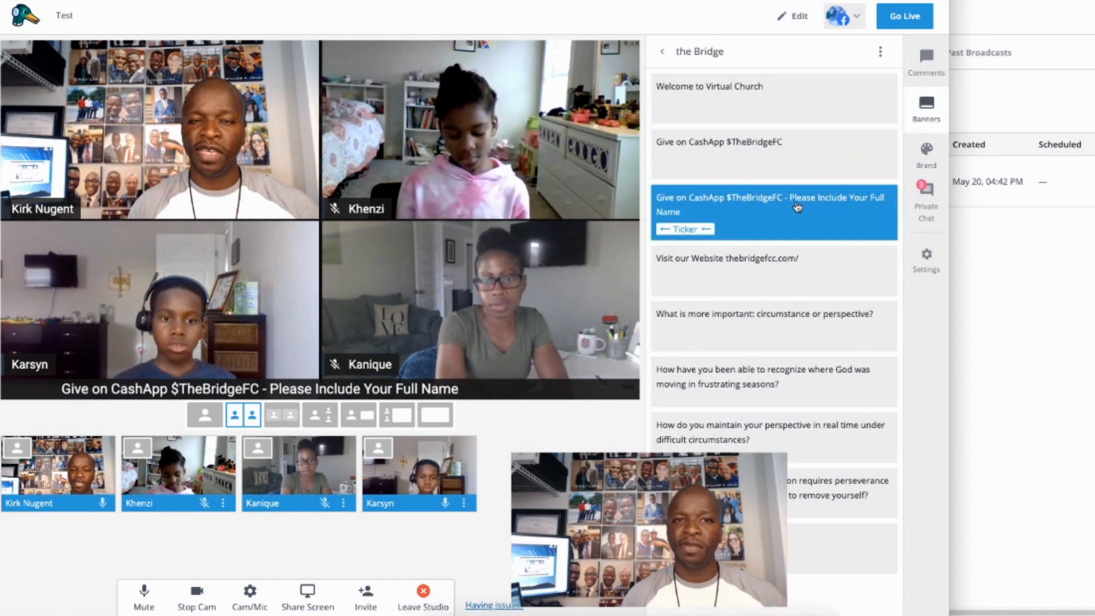
click(772, 165)
click(774, 98)
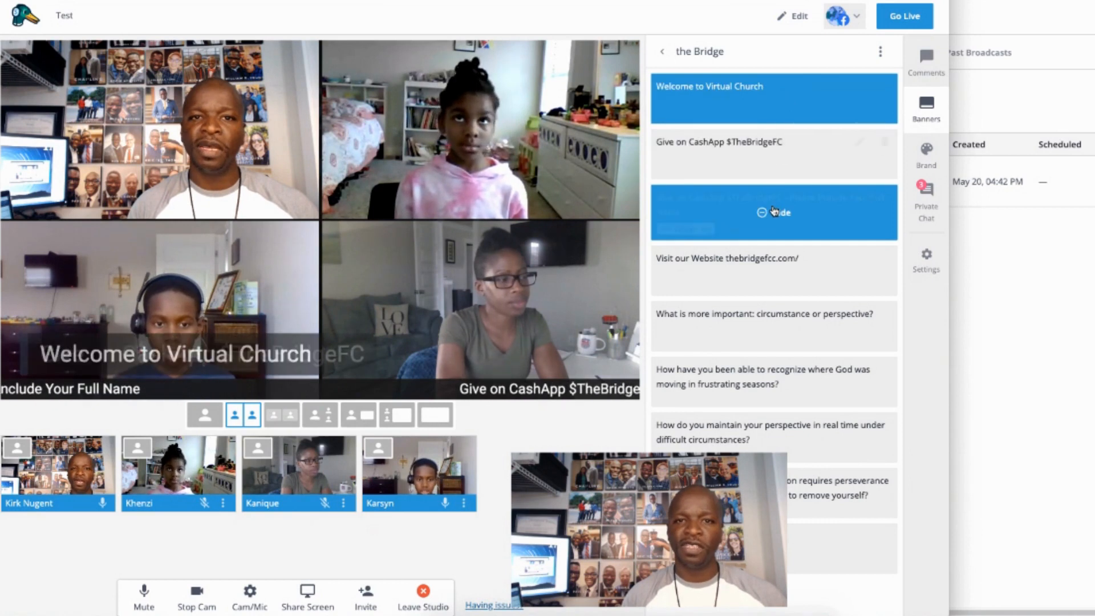
click(773, 212)
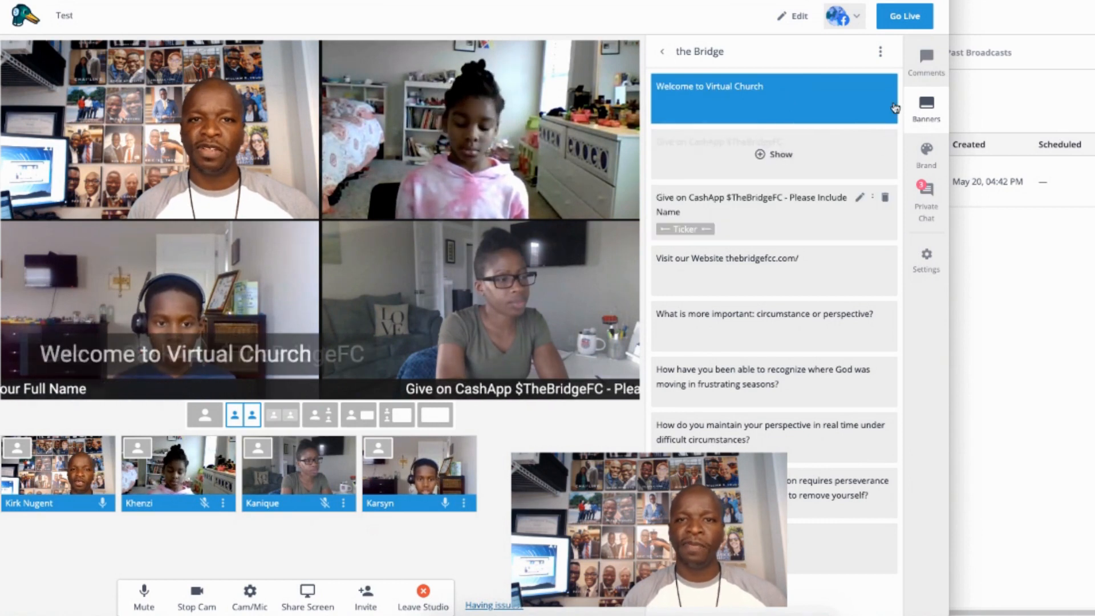
Preview the brand's Default theme on the banner and return to the Minimal theme
click(925, 152)
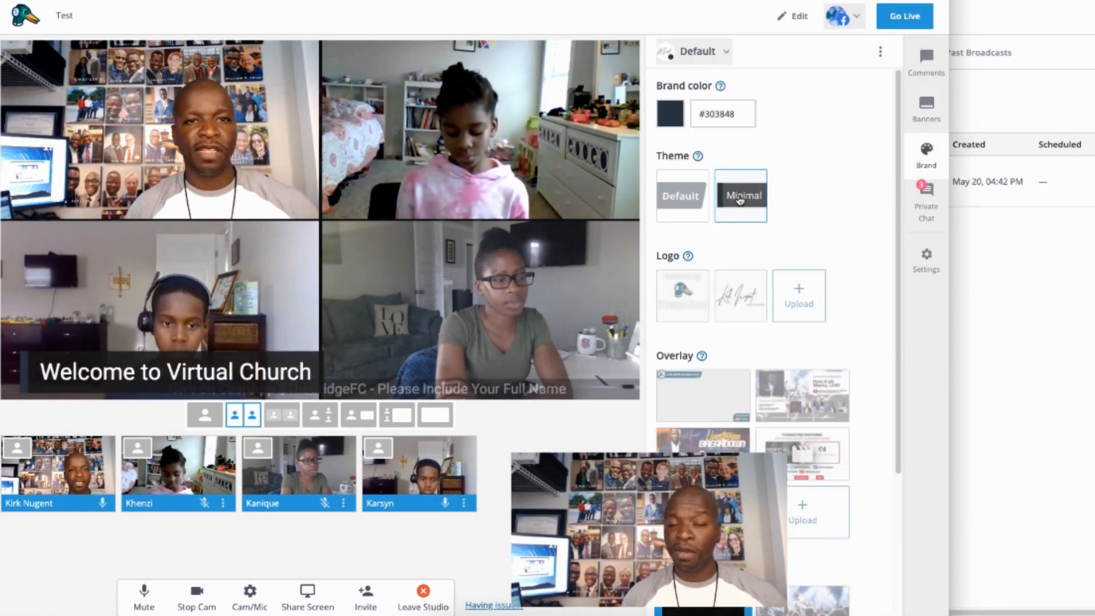
click(697, 205)
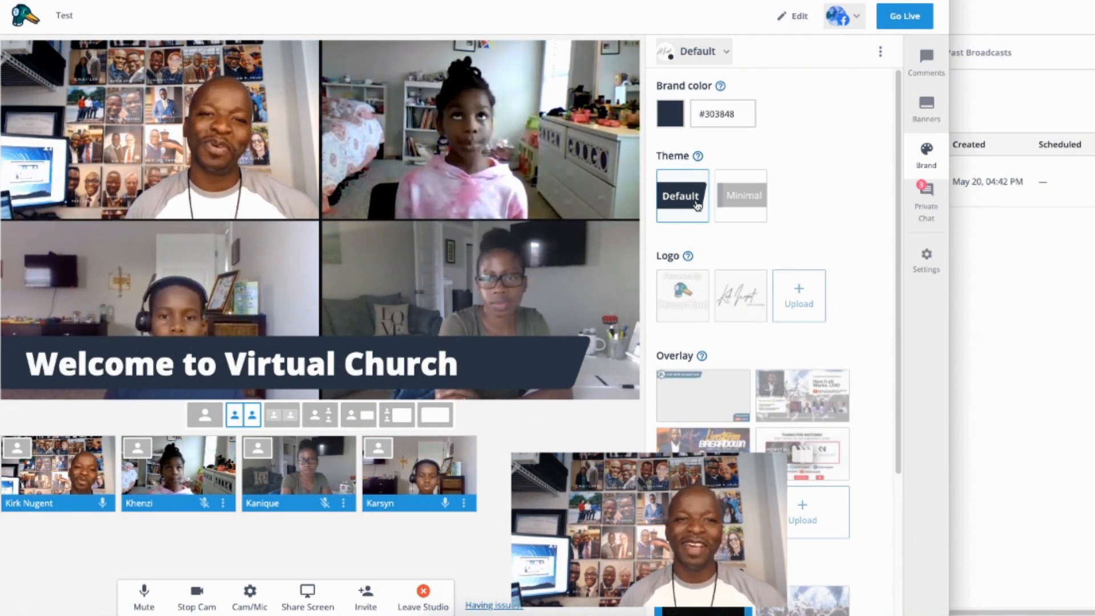
click(739, 196)
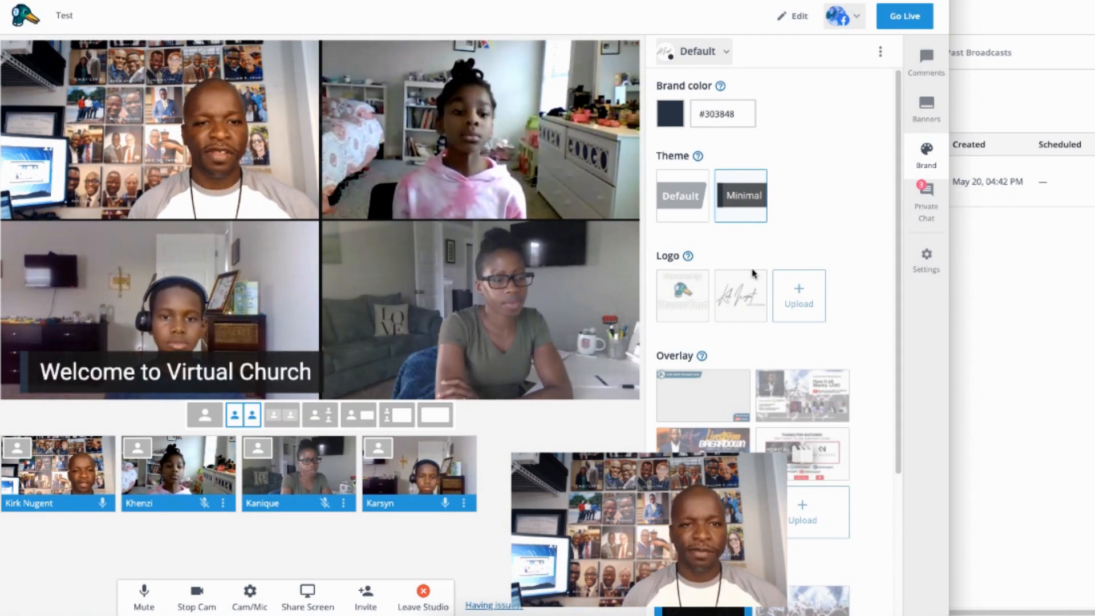
Preview the "Powered by StreamYard" logo and the custom signature logo on the stream, hiding each one again
mouse_move(684, 298)
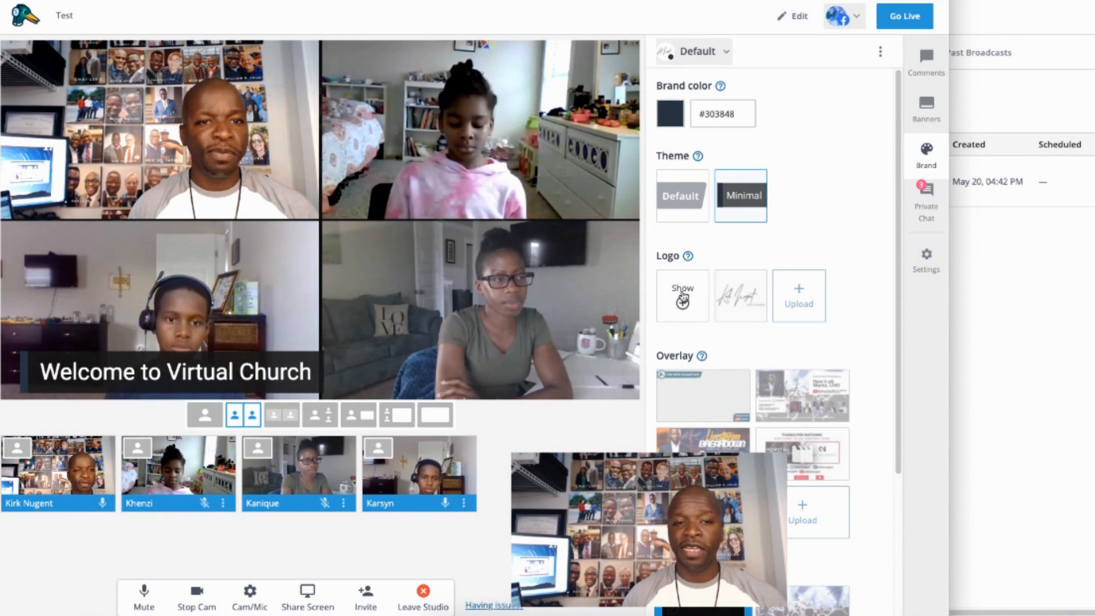
click(682, 298)
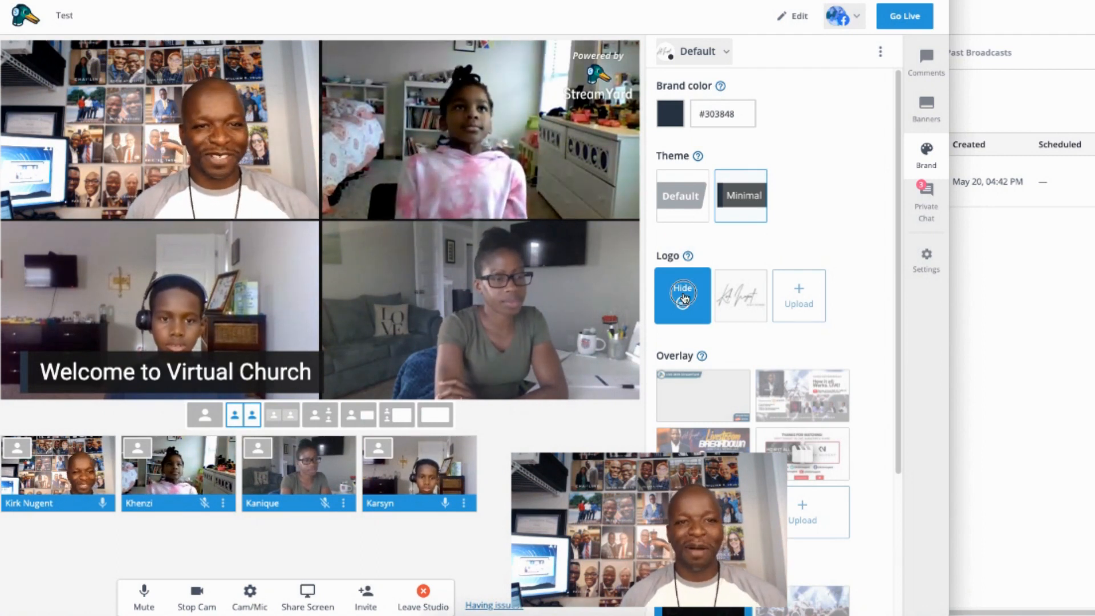
click(682, 298)
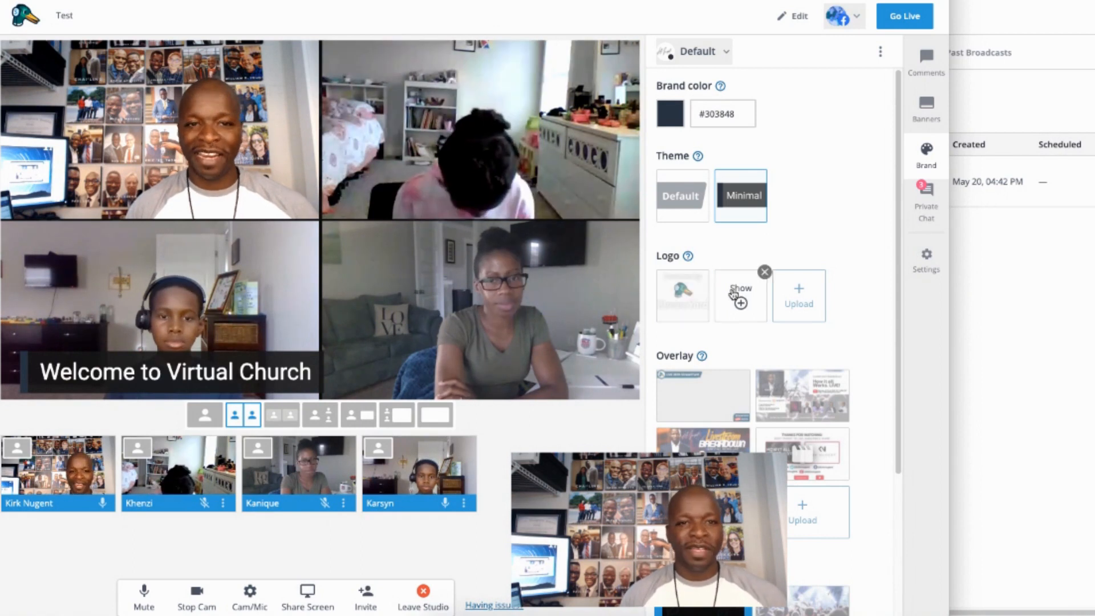
click(740, 297)
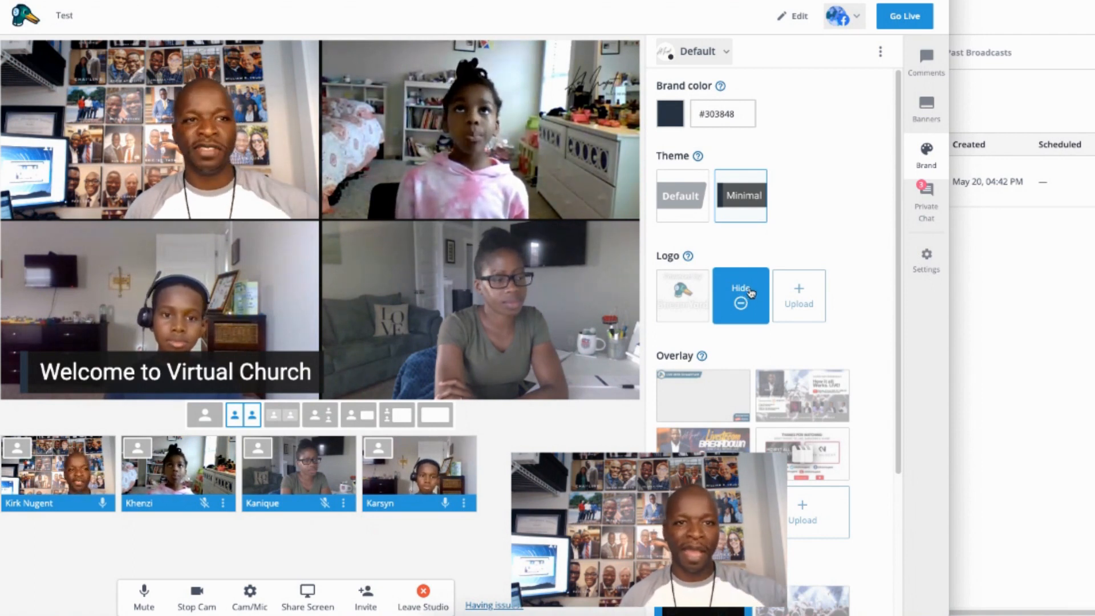
click(745, 299)
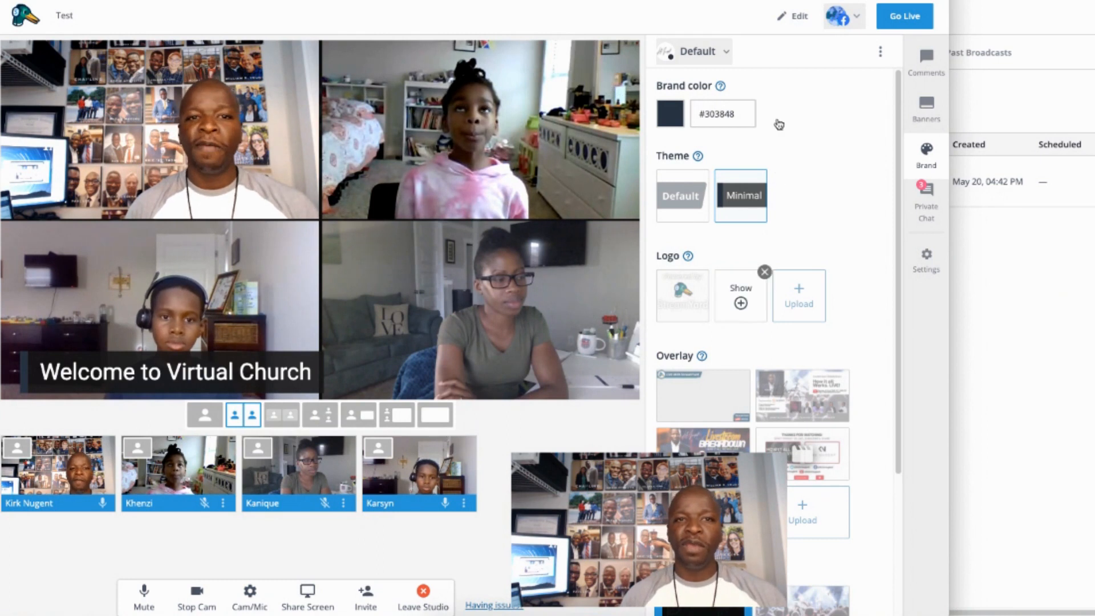
Switch the brand to Bridge and show The Bridge logo on the stream
click(725, 55)
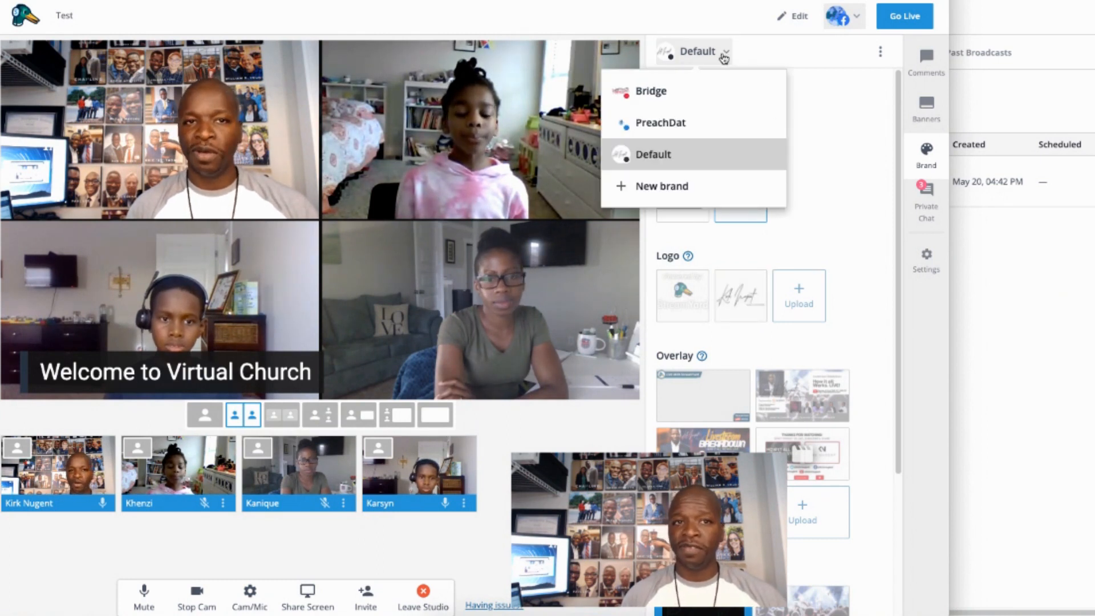
click(667, 96)
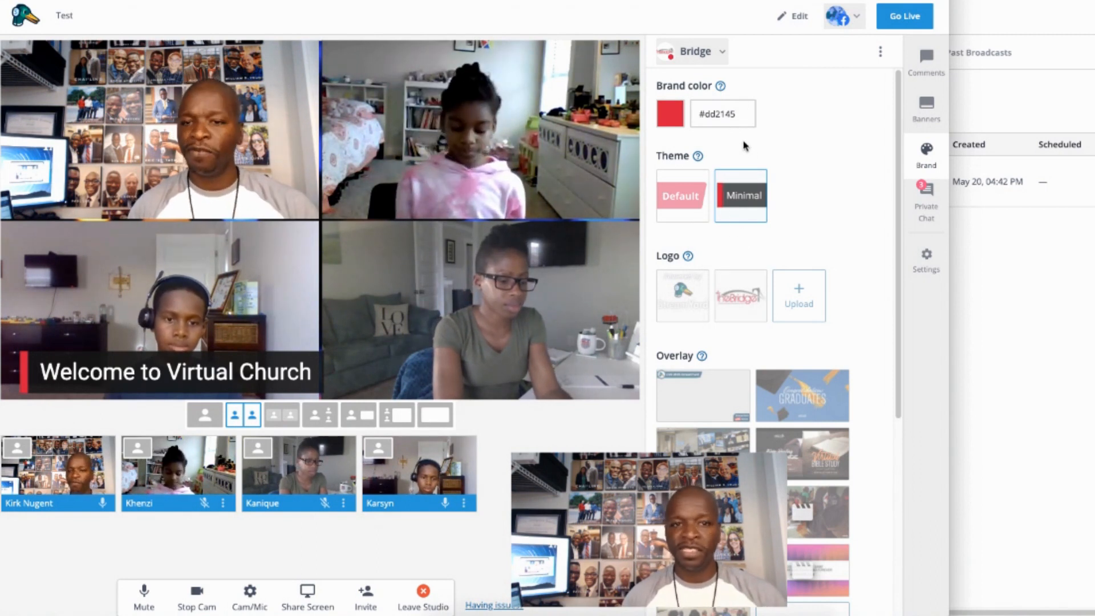
click(737, 301)
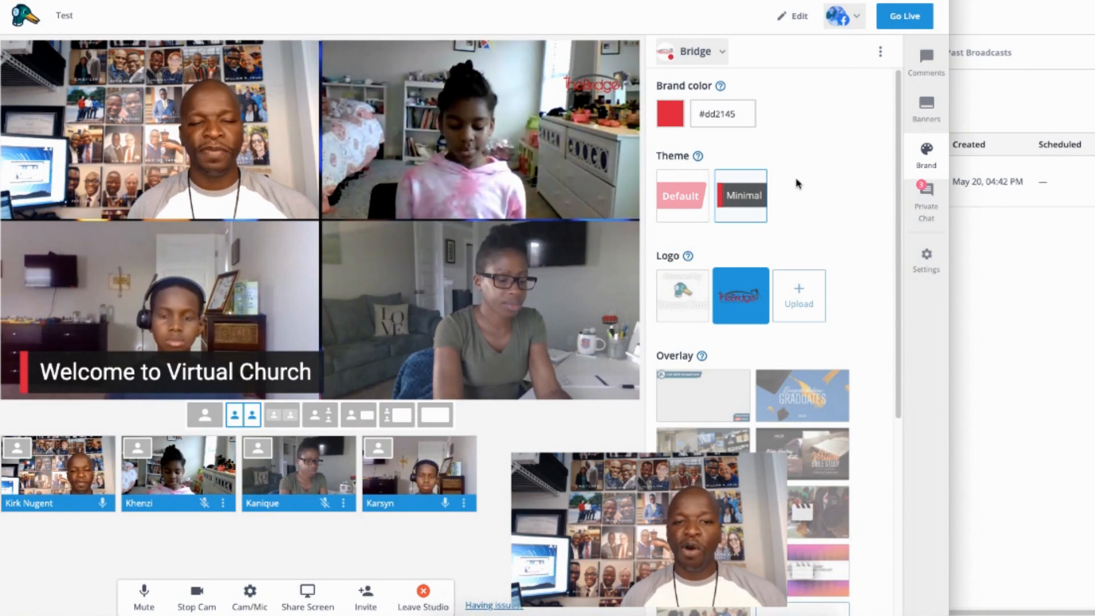
Preview the "Congratulations Graduates" overlay and the "Bible Reading Challenge" / "Virtual Bible Study" overlay on the stream
scroll(787, 211, down, 1)
scroll(779, 243, down, 2)
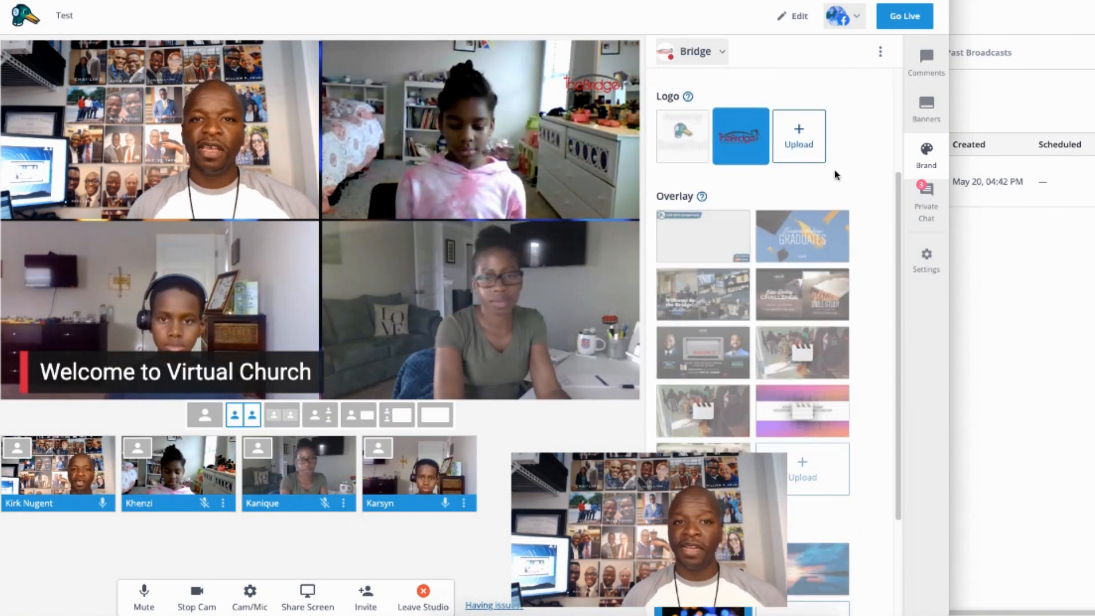
scroll(856, 167, down, 3)
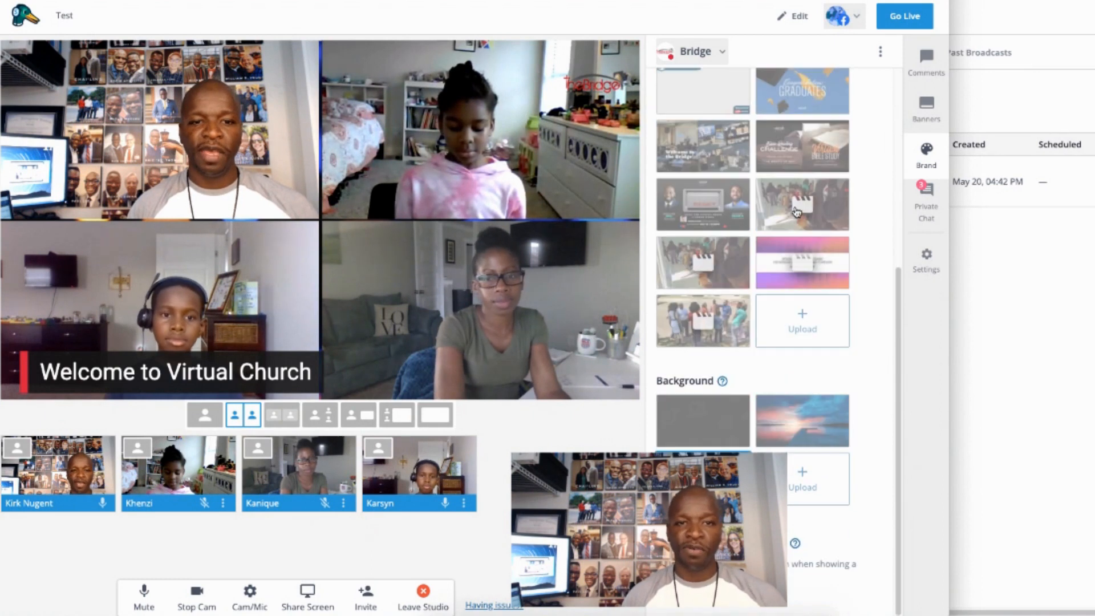
mouse_move(800, 212)
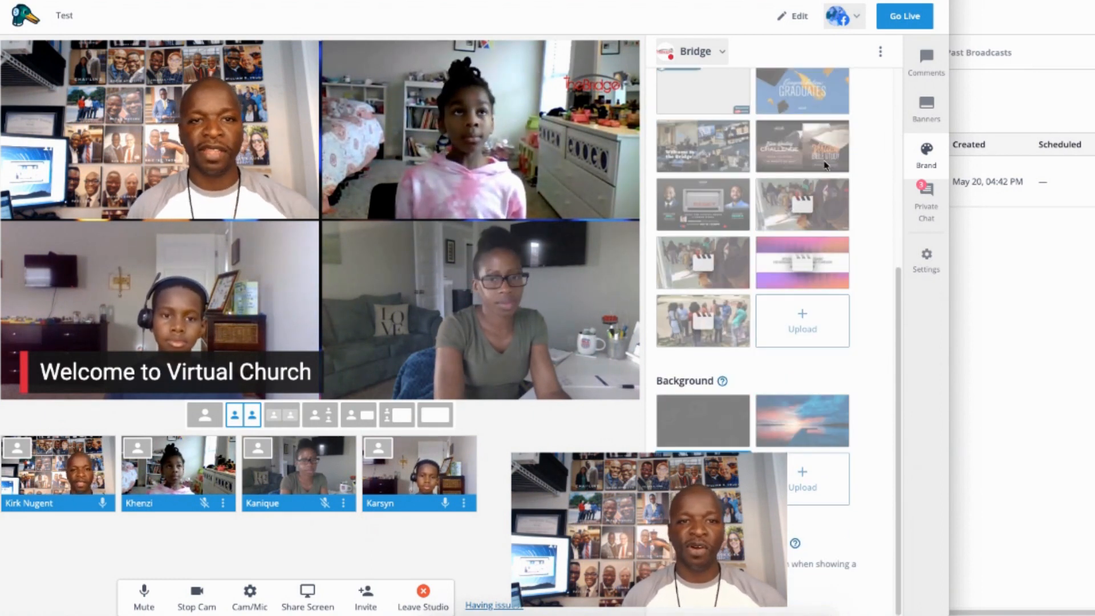
scroll(827, 169, up, 1)
scroll(826, 169, up, 1)
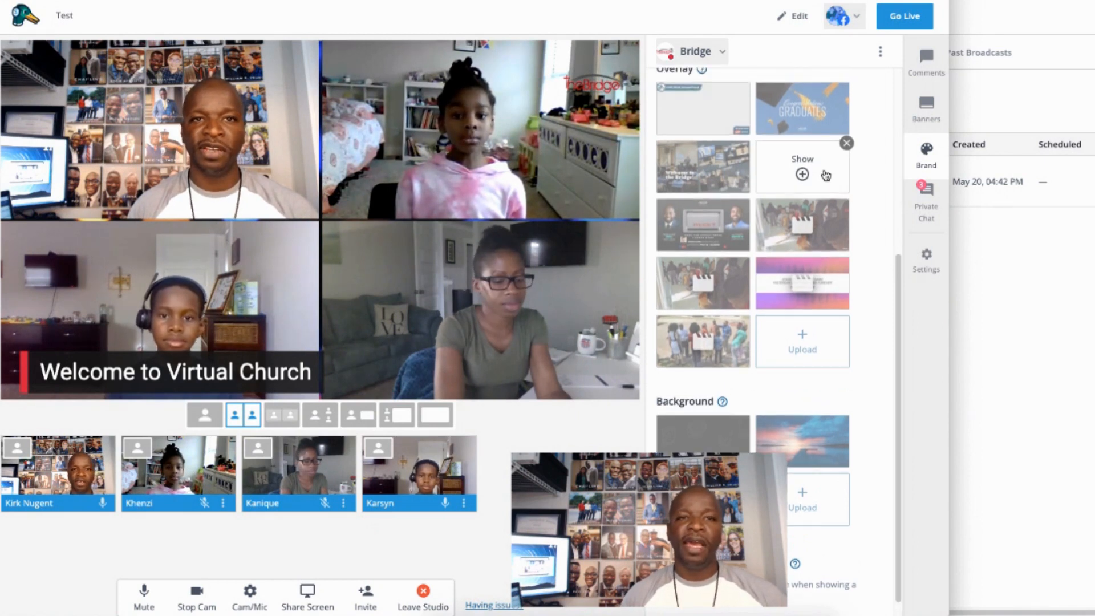
click(809, 104)
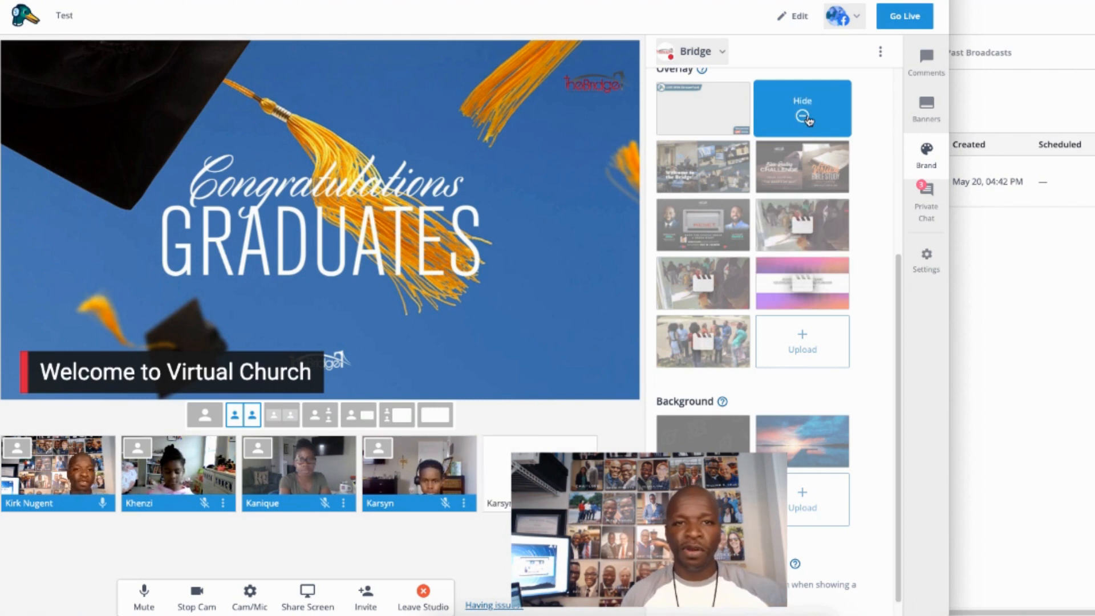
click(793, 169)
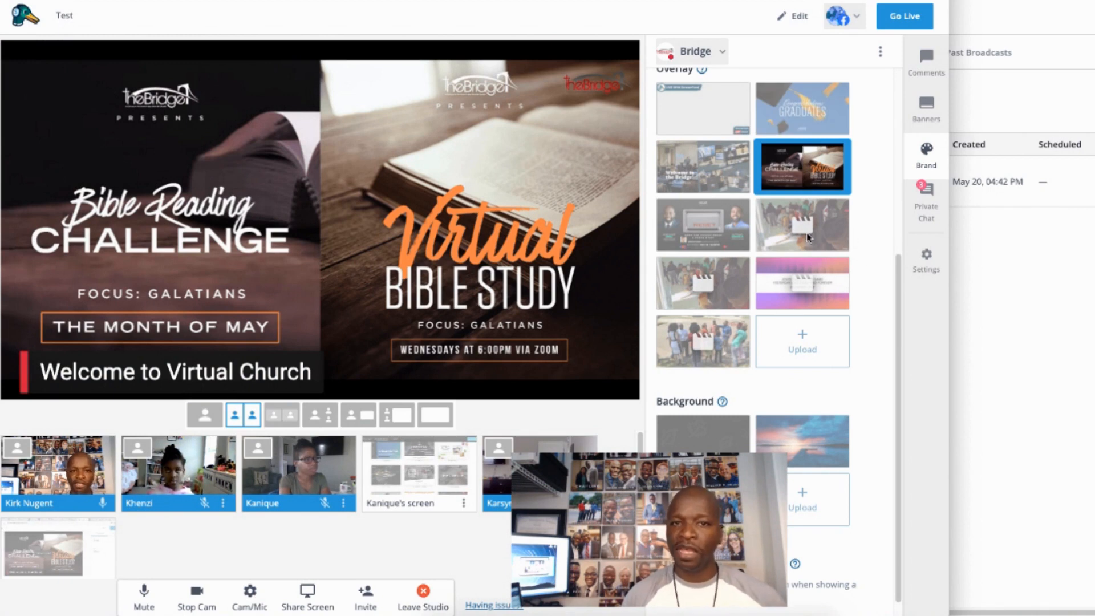
mouse_move(804, 235)
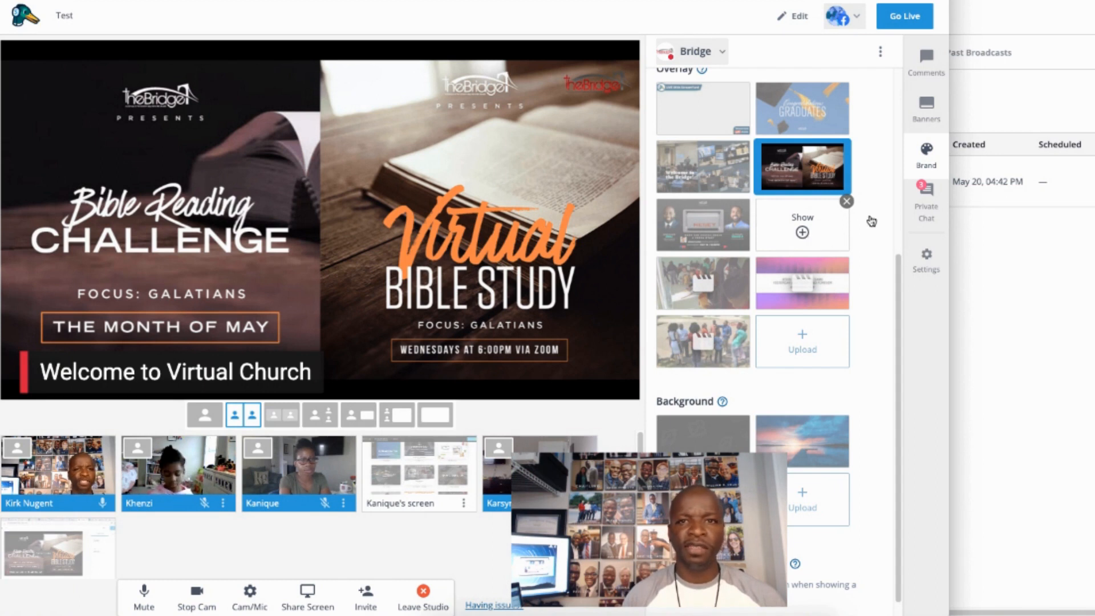
Switch the brand to Default, hide the "Welcome to Virtual Church" banner, and bring up the brand's overlay and background options
click(712, 57)
click(926, 108)
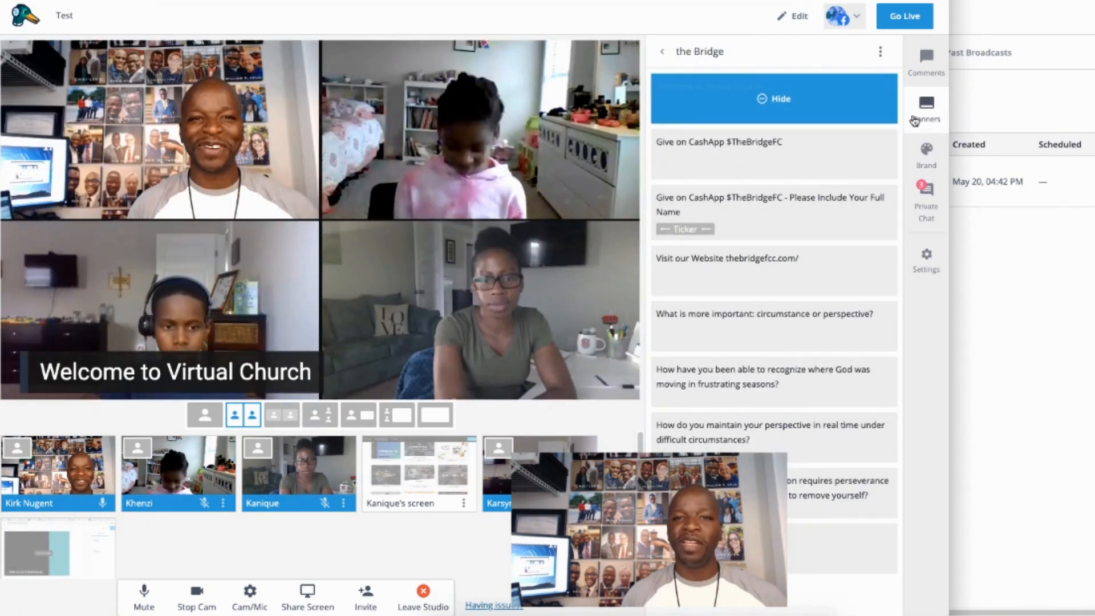
click(926, 149)
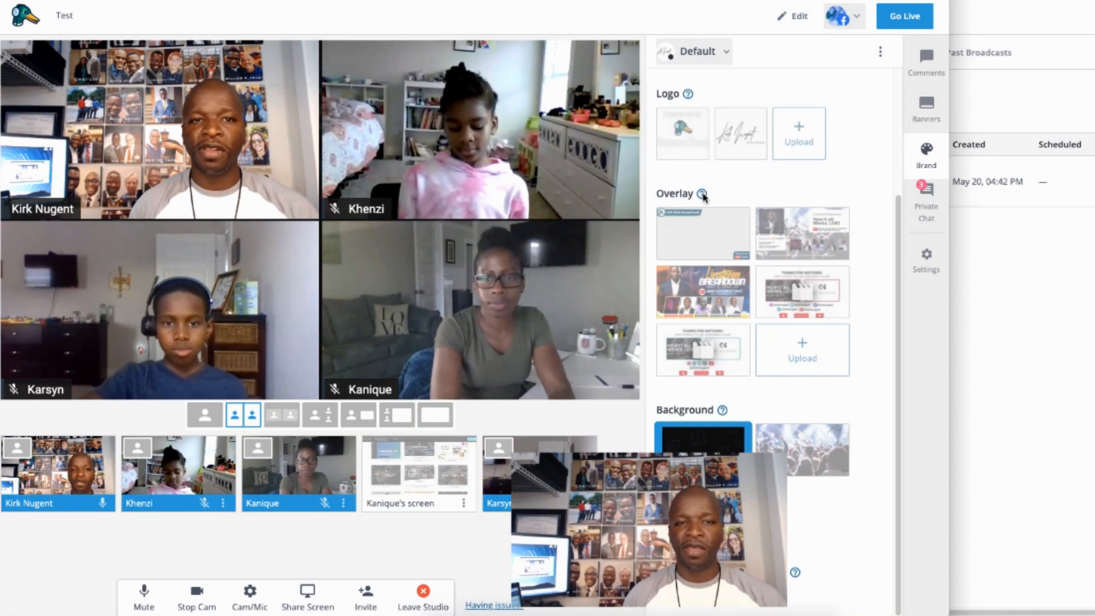
mouse_move(703, 195)
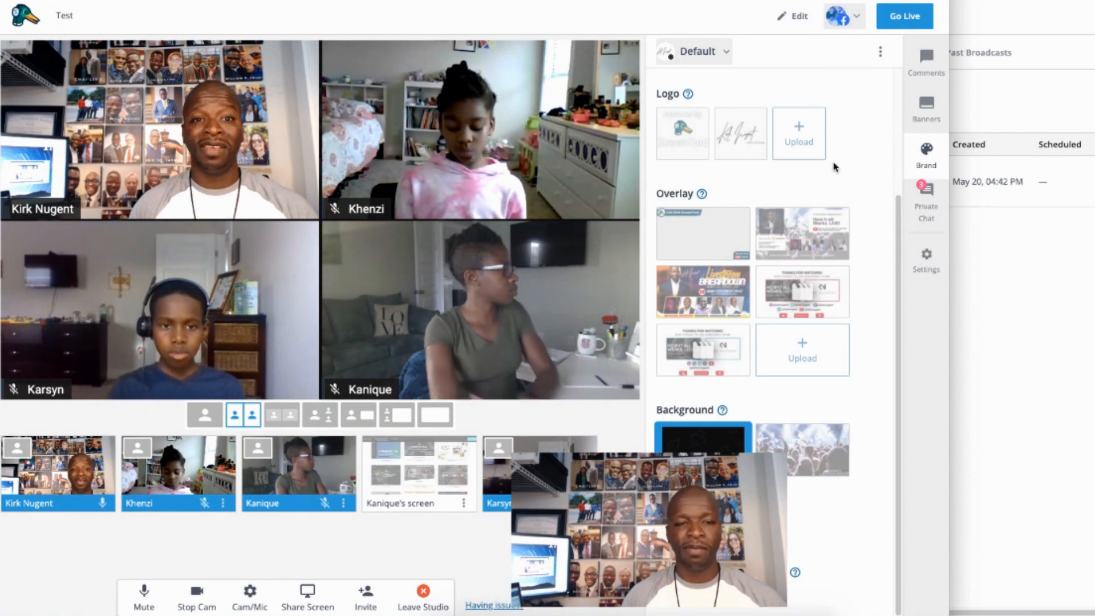
click(748, 428)
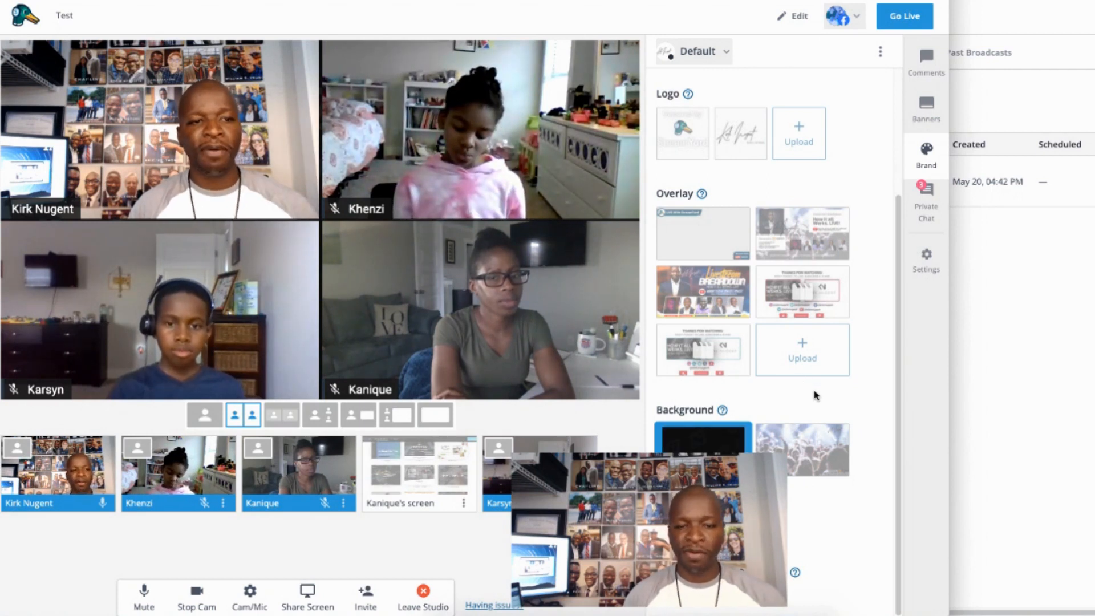
mouse_move(804, 453)
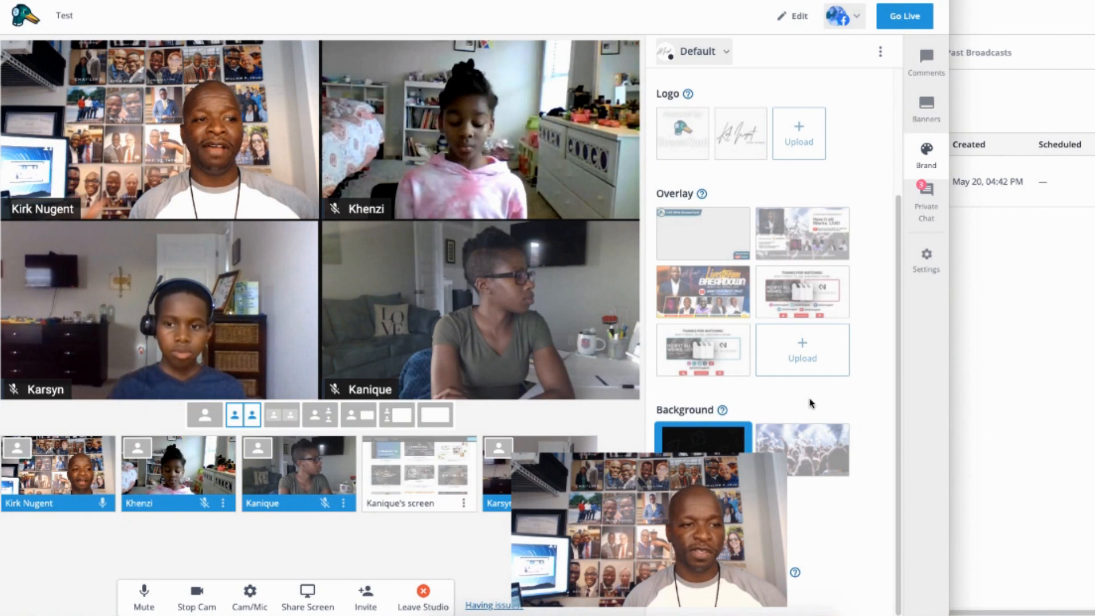
Remove two guests from the stream and put the host and remaining guest in the side-by-side layout with the background around them
mouse_move(191, 493)
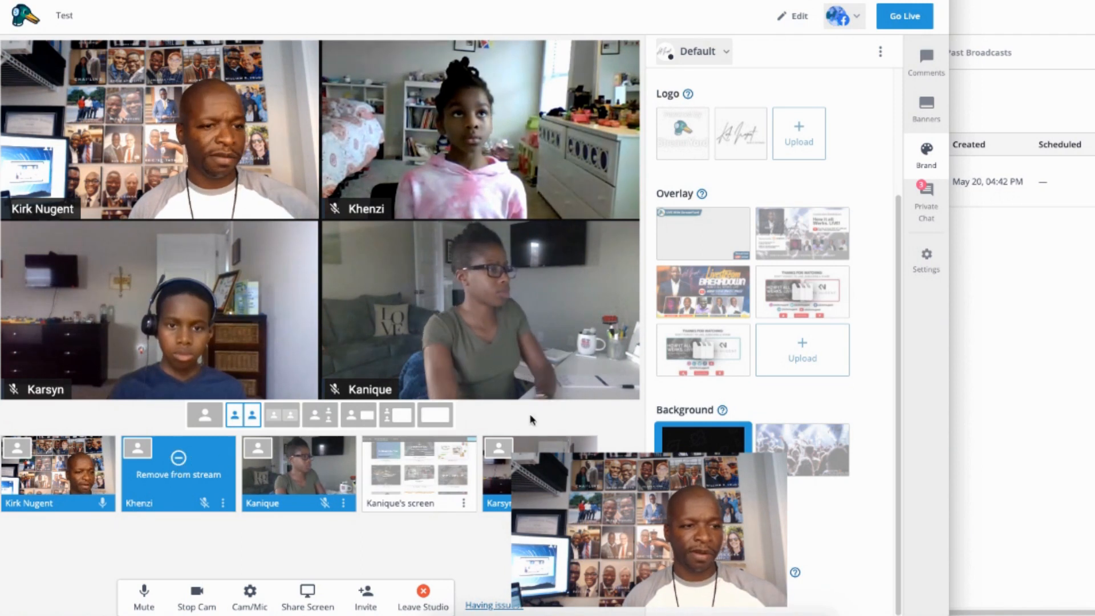
click(180, 466)
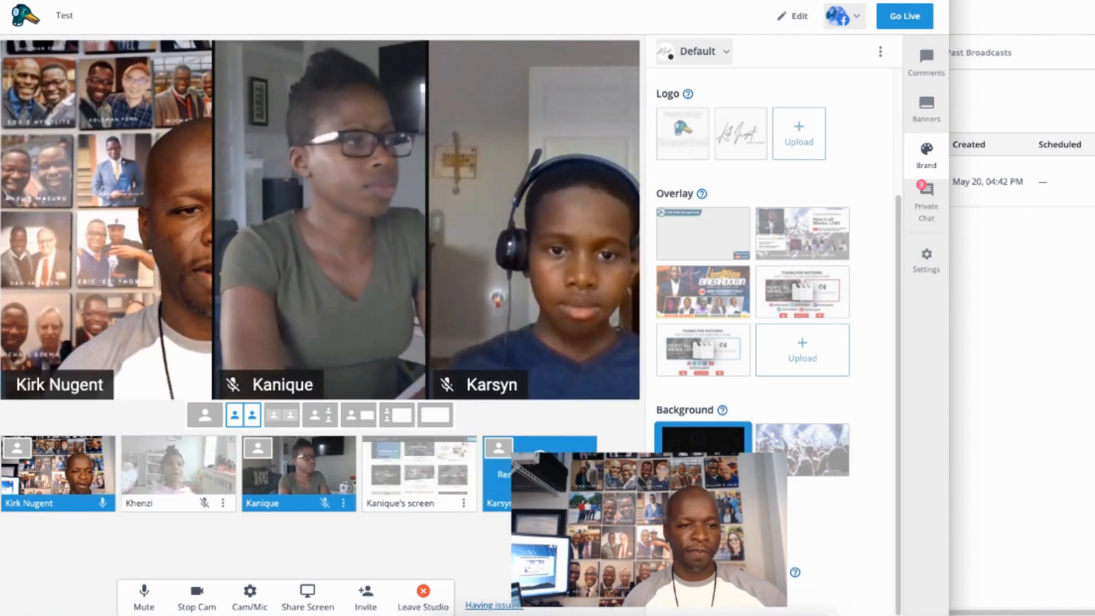
click(539, 465)
click(273, 423)
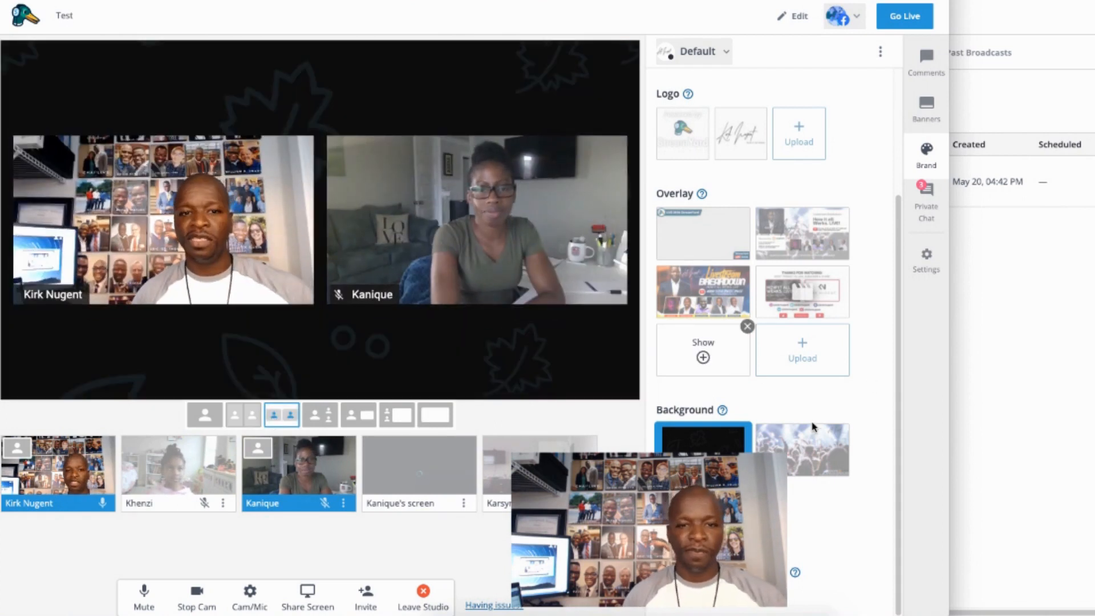
Preview the concert crowd background behind the two cameras
mouse_move(788, 455)
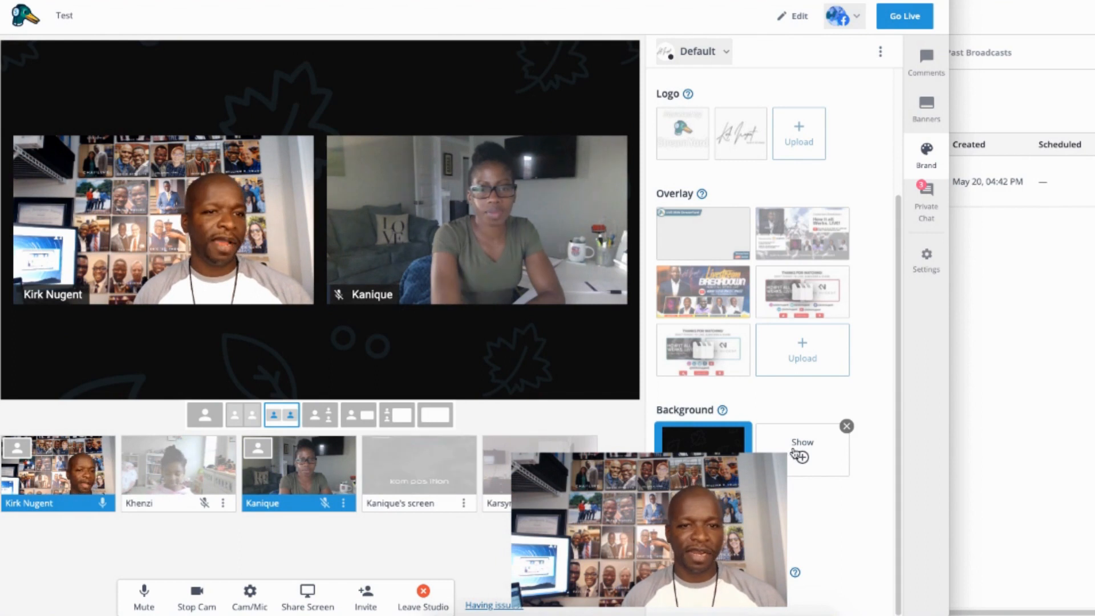
click(800, 451)
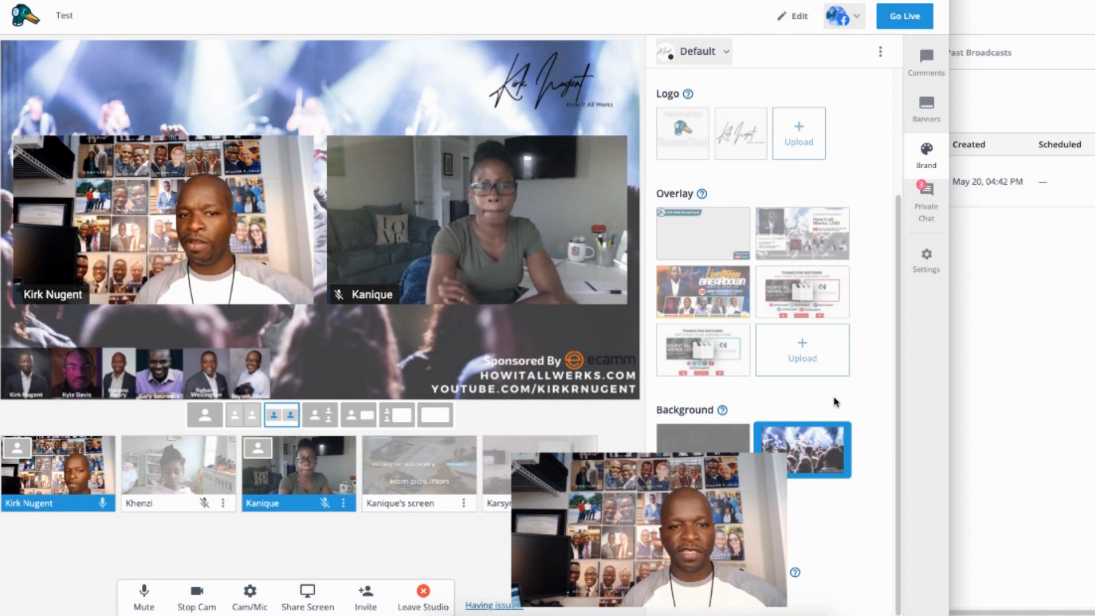
mouse_move(722, 412)
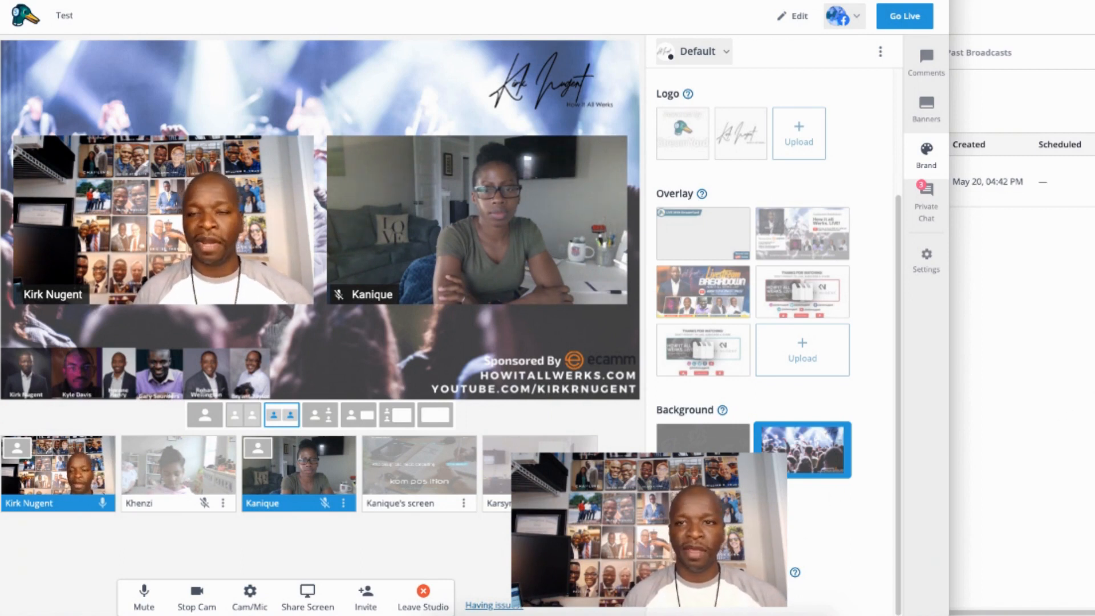
Switch to the free StreamYard account, enter its broadcast studio to examine the brand options, and return to the paid account's studio
key(alt+Tab)
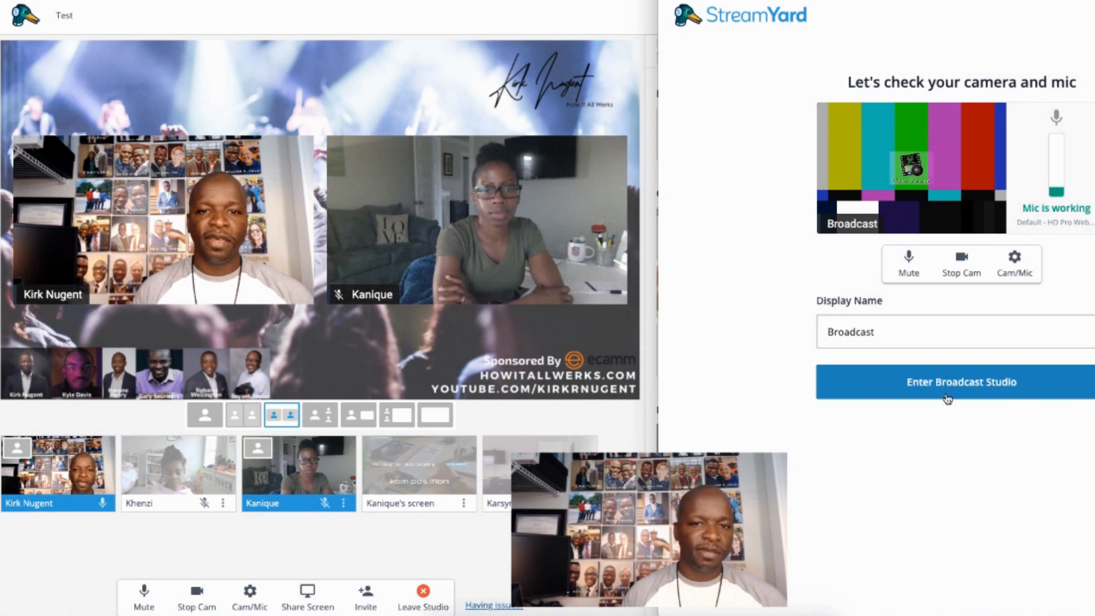
click(921, 373)
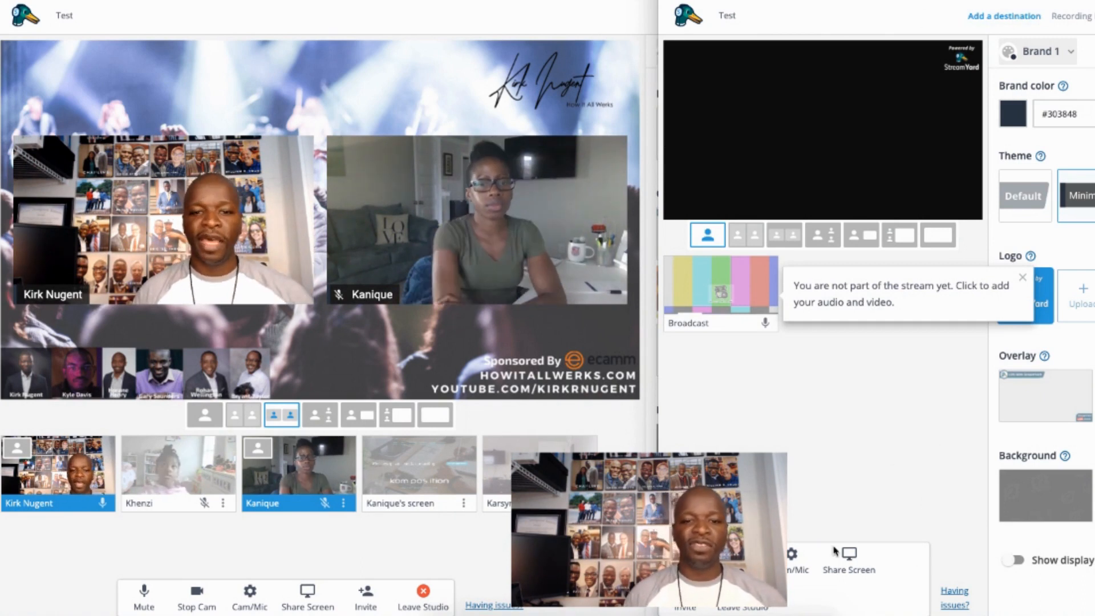
click(908, 385)
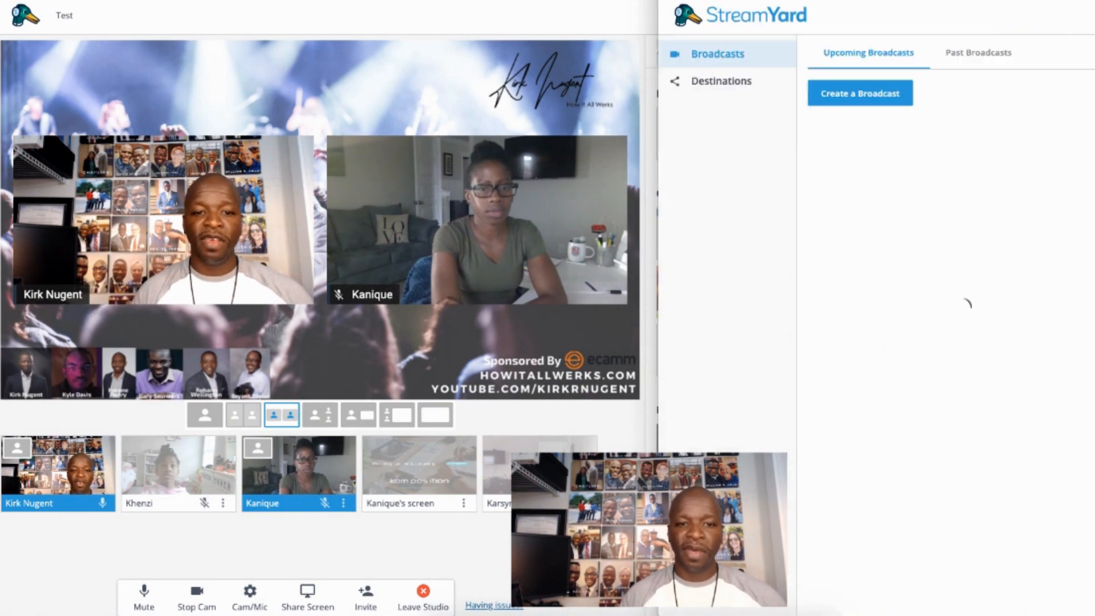
key(alt+Tab)
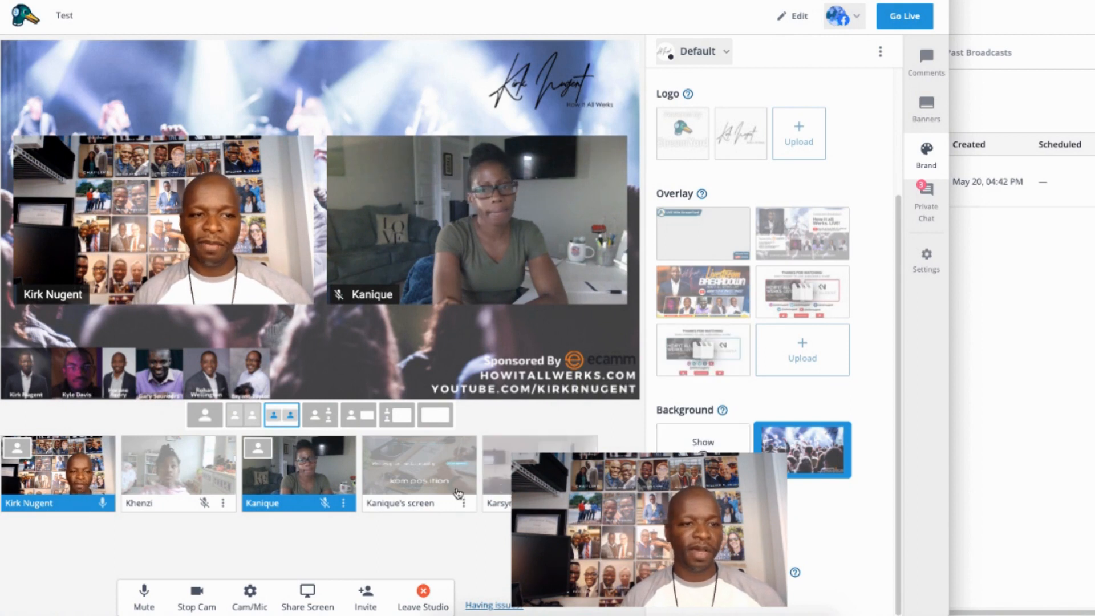
Restore the dark background and add the two removed guests back to the stream
click(703, 438)
click(539, 458)
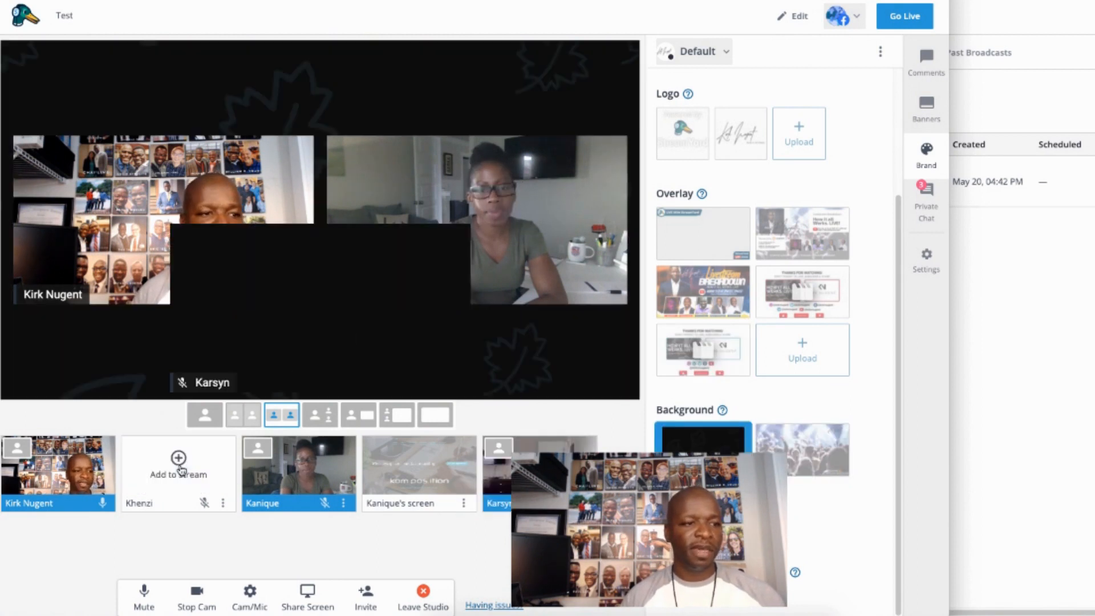
click(179, 466)
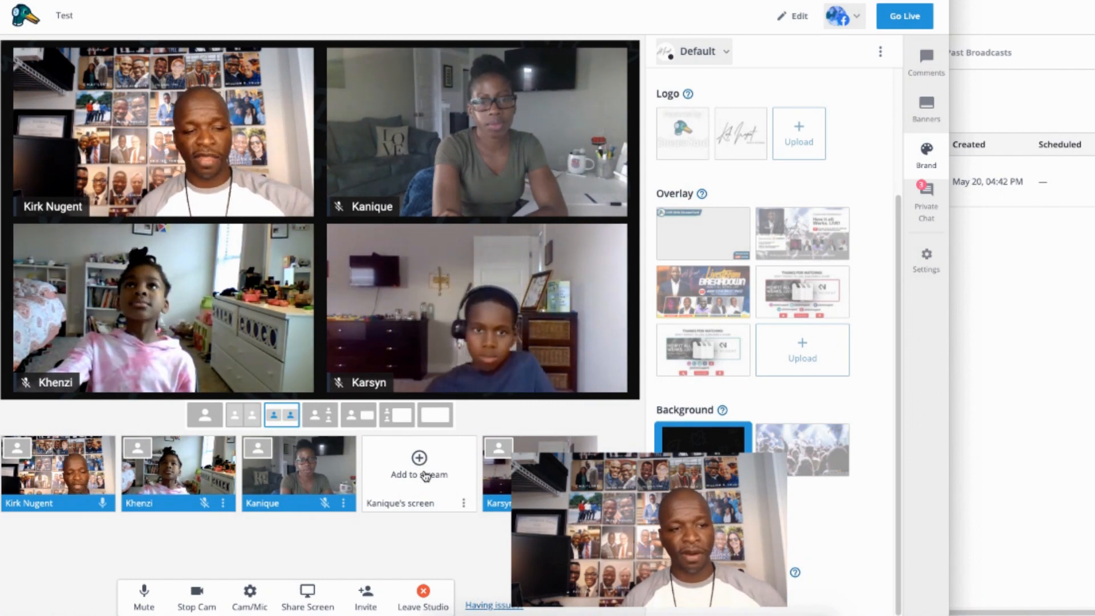
Add the guest's shared screen to the stream, try the single-camera layout beside it, and return to all cameras stacked beside the shared screen
click(418, 475)
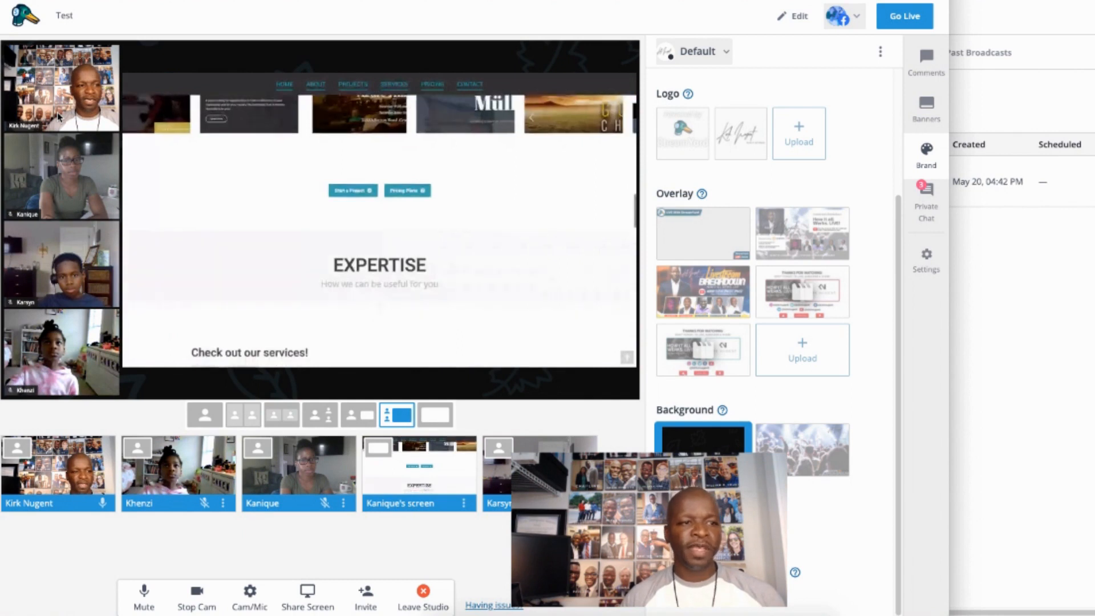
click(356, 418)
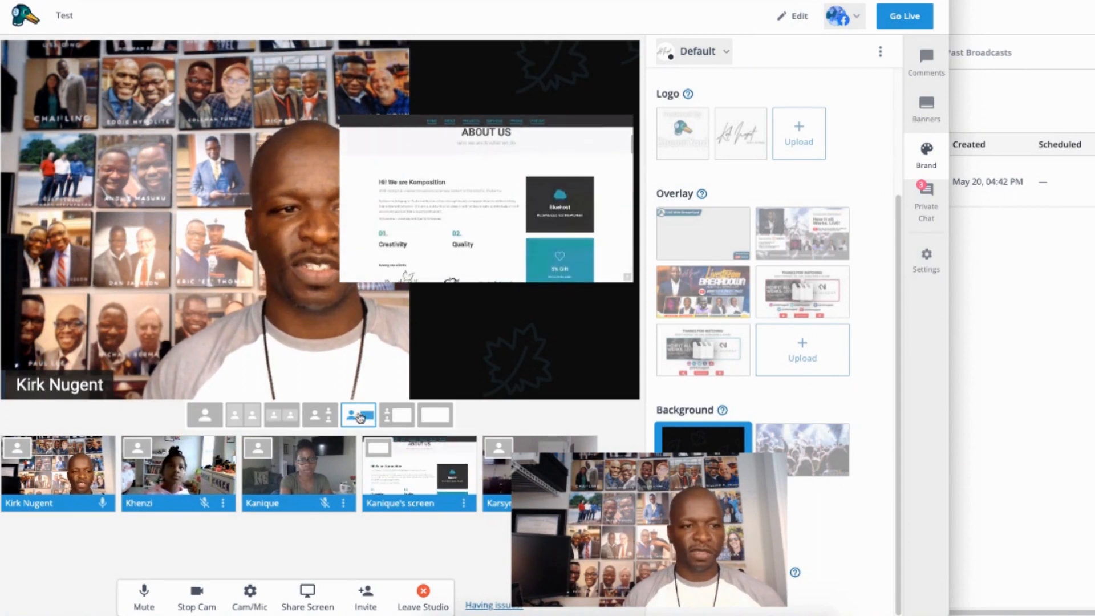
click(390, 416)
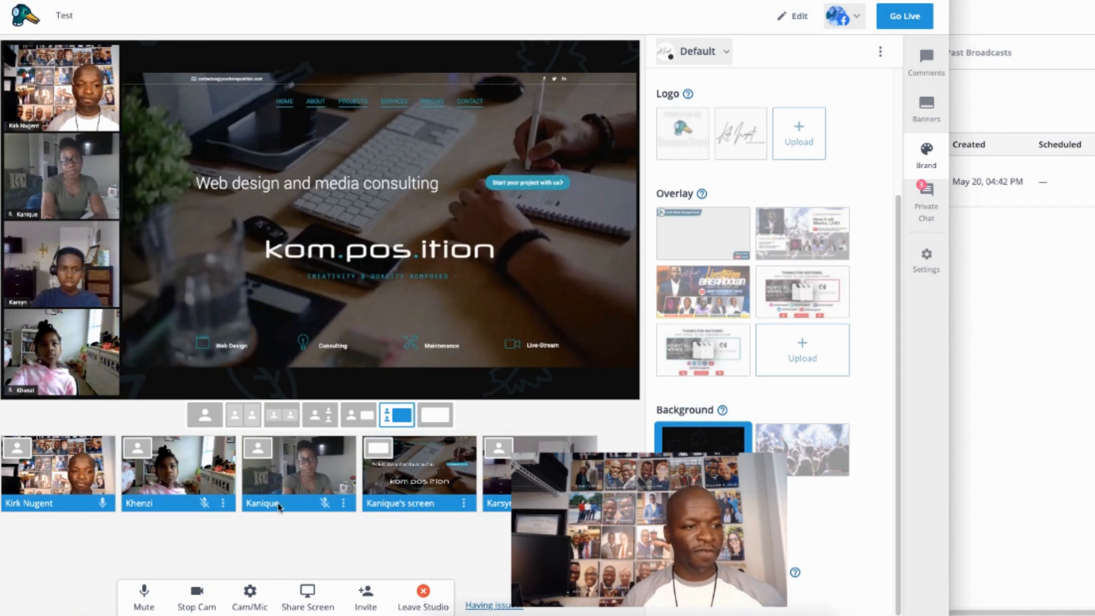
mouse_move(539, 474)
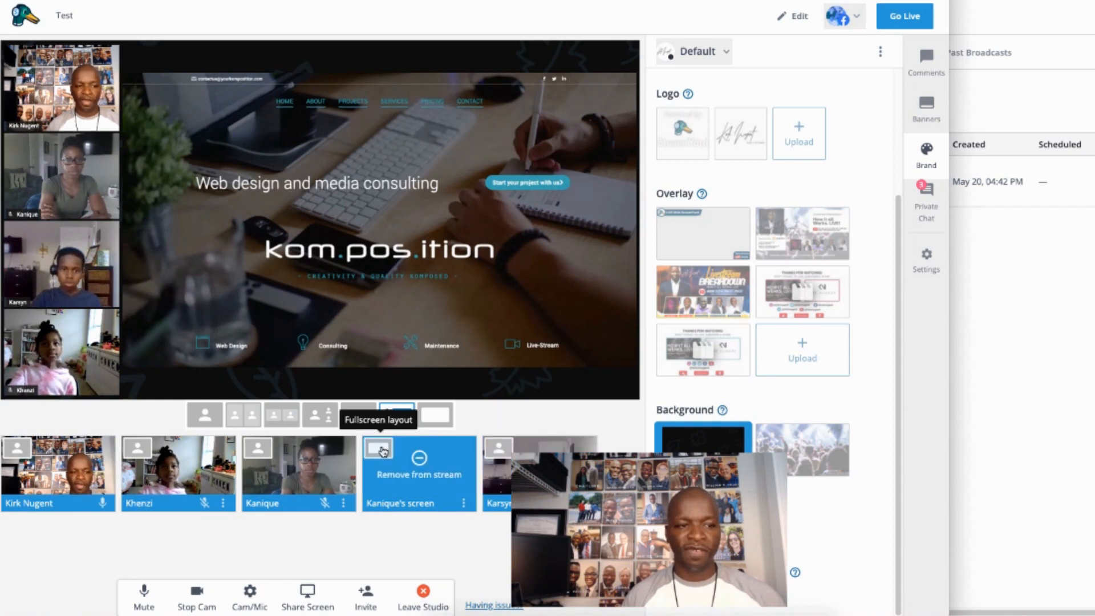
click(260, 450)
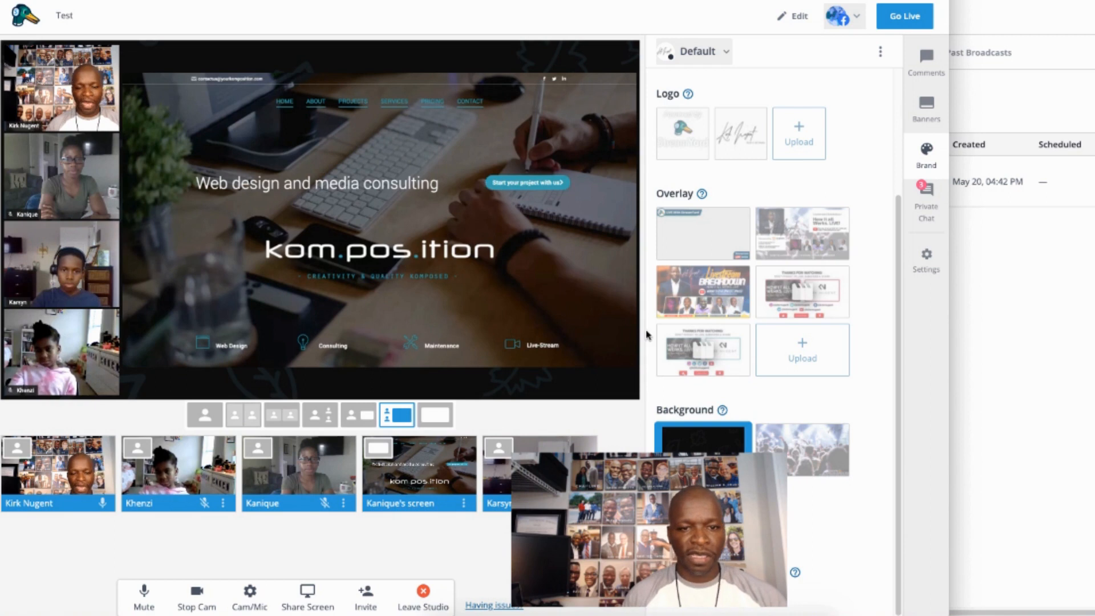
Preview the concert crowd background behind the shared screen and return to the dark background
click(822, 448)
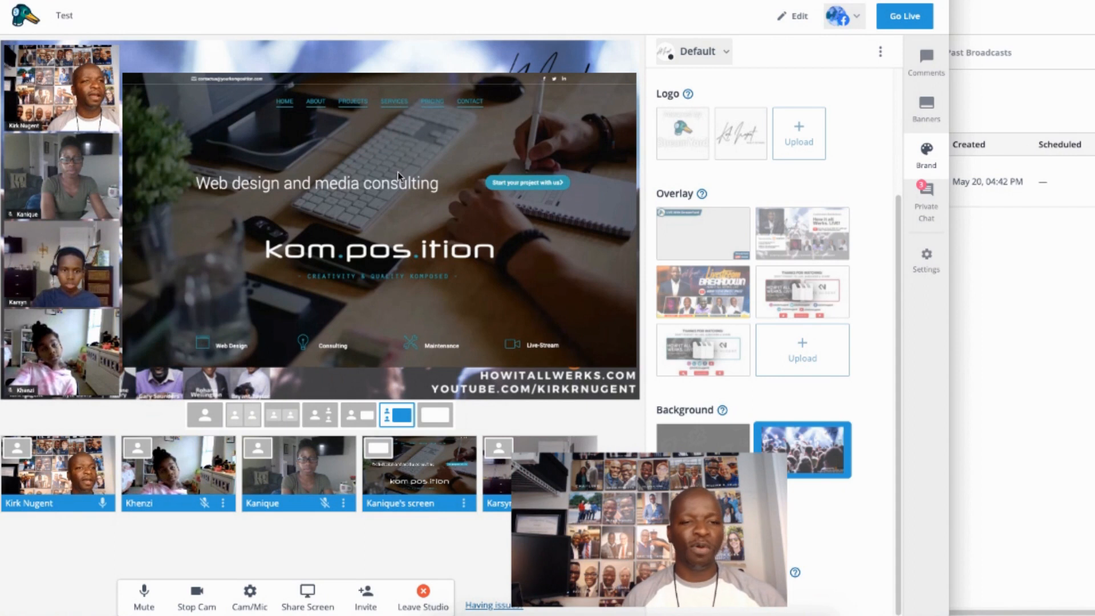
click(694, 439)
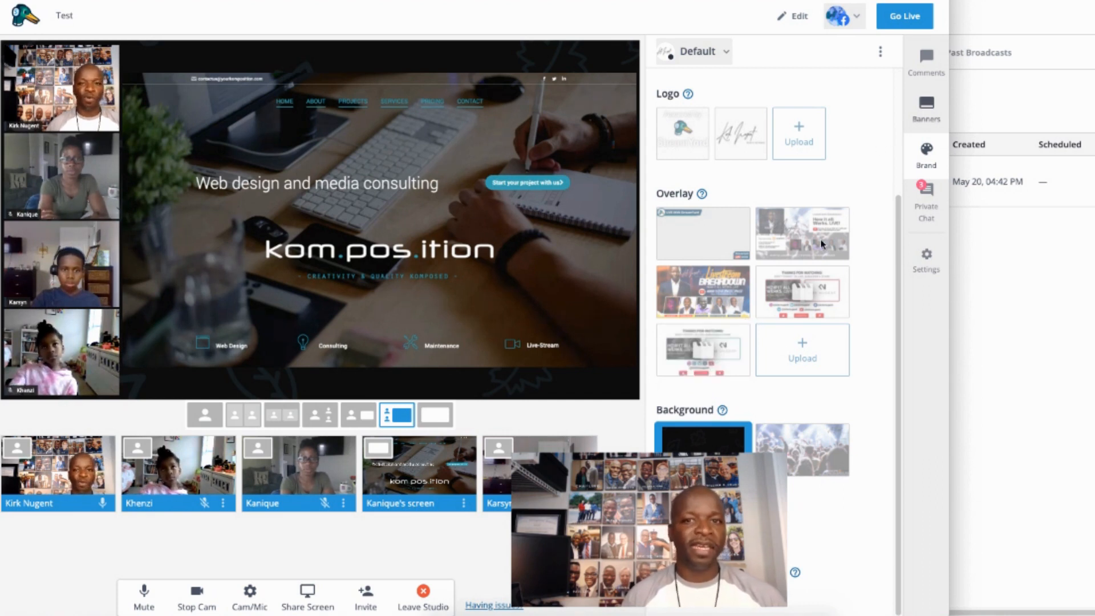
Examine the private chat messages and the "the Bridge" banner list, and go back to the brand options
click(925, 190)
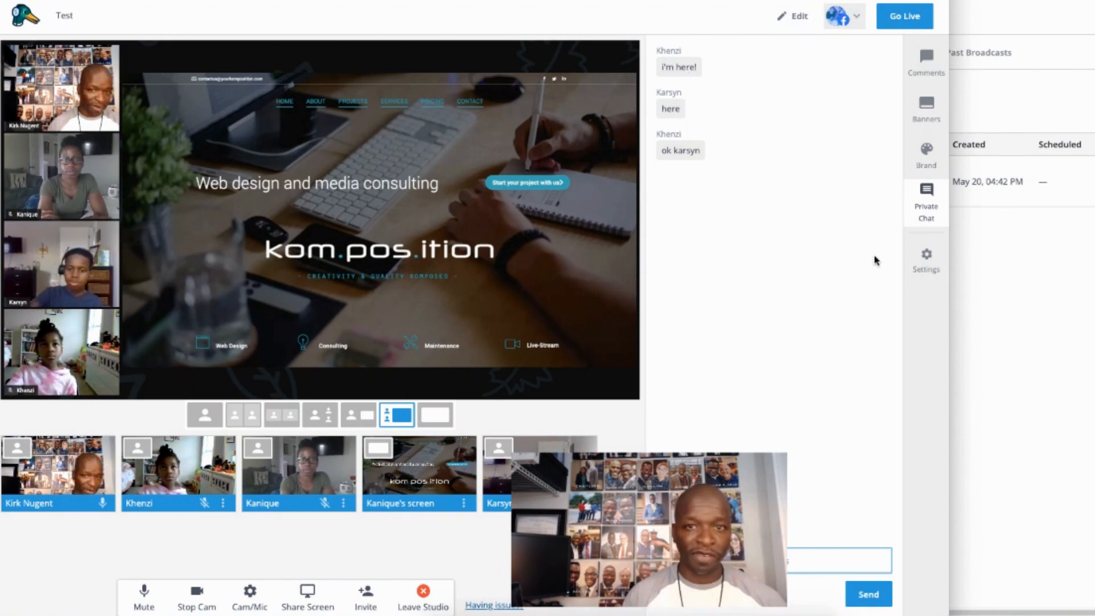
click(925, 106)
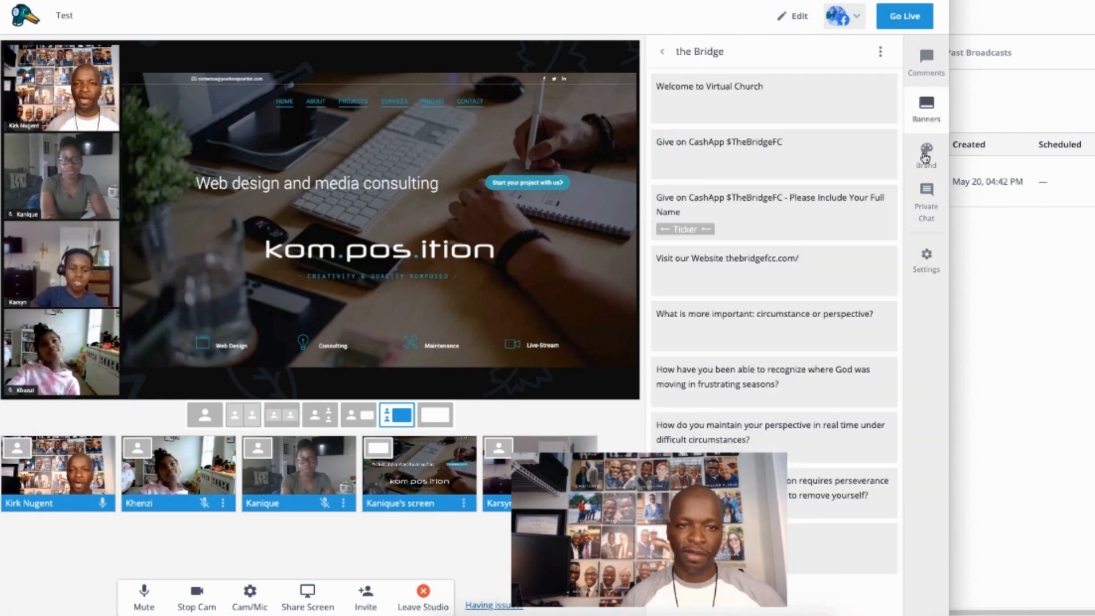
click(923, 155)
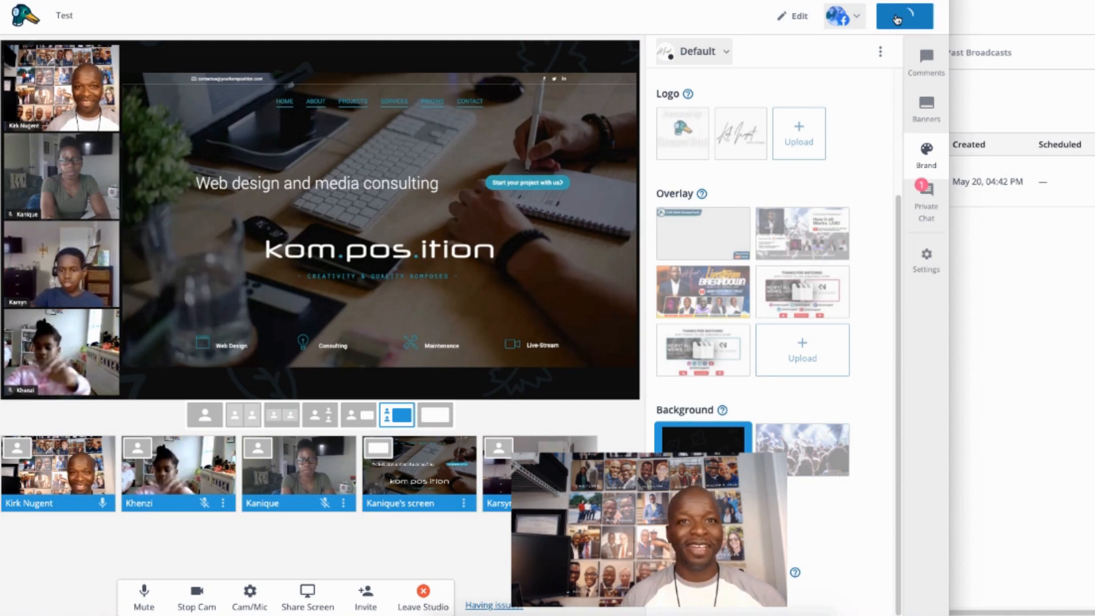
Start the live broadcast to the Facebook destination
click(896, 19)
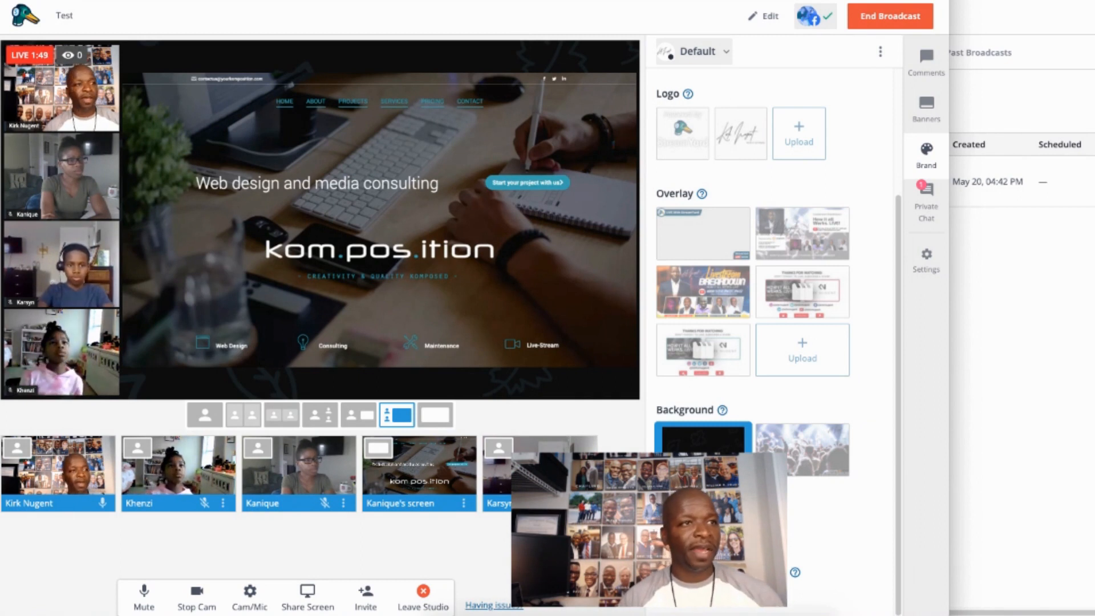
Switch to the Bridge Livestream Test group on Facebook and post the comment "Hi" on the live video
key(alt+Tab)
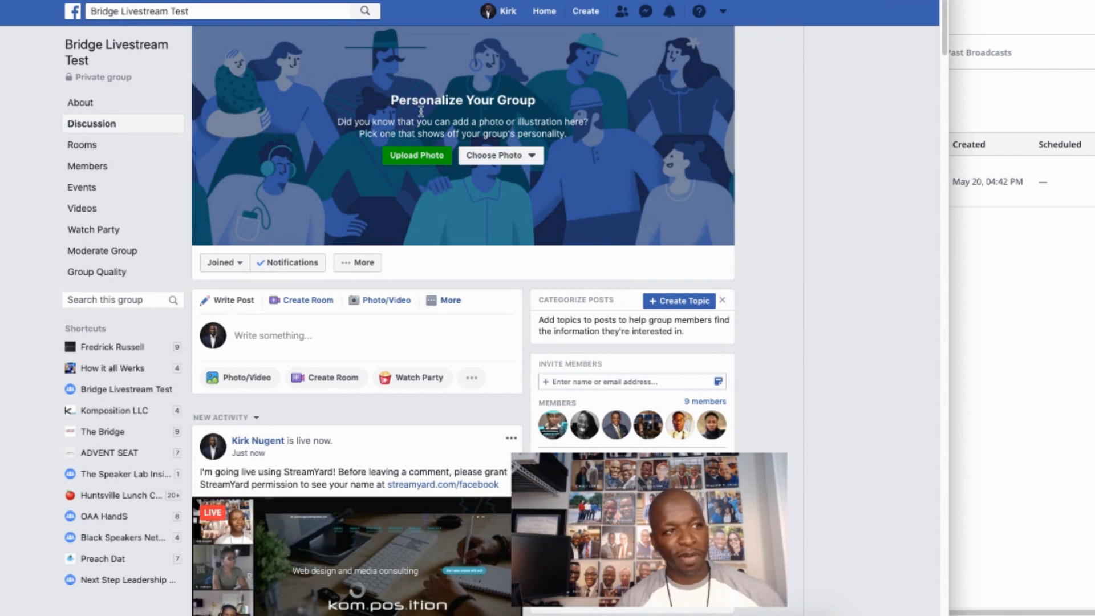
scroll(401, 171, down, 3)
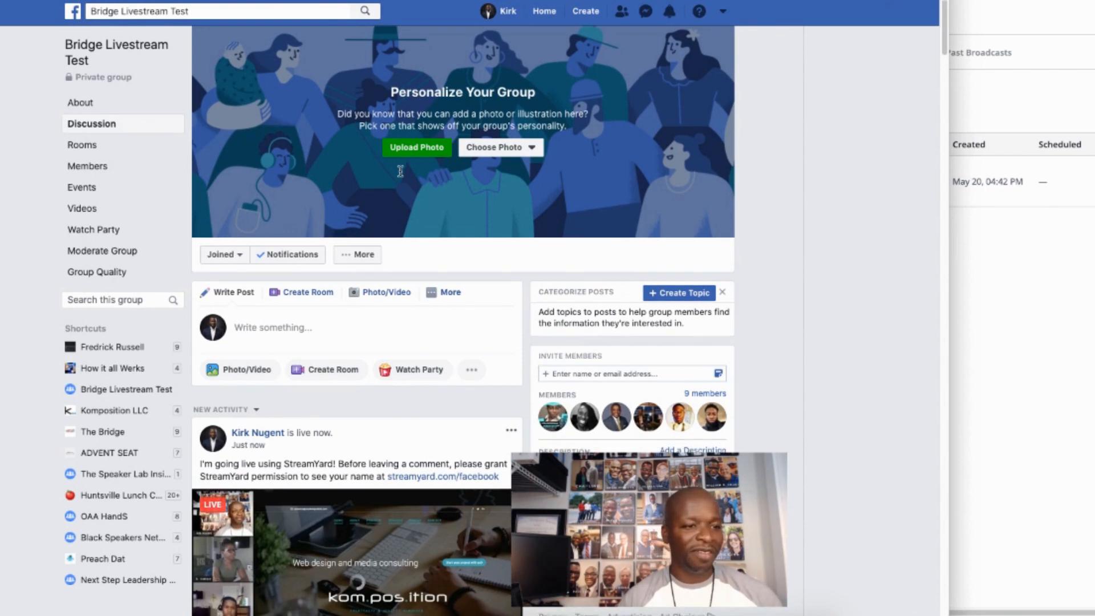
scroll(405, 171, down, 1)
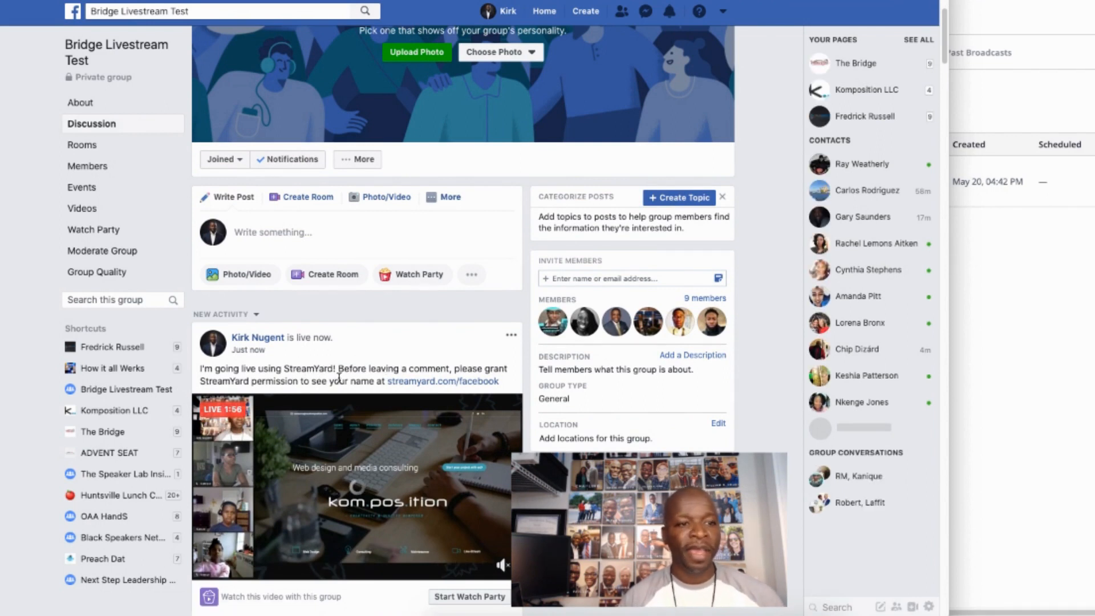
scroll(362, 355, down, 3)
scroll(370, 346, down, 3)
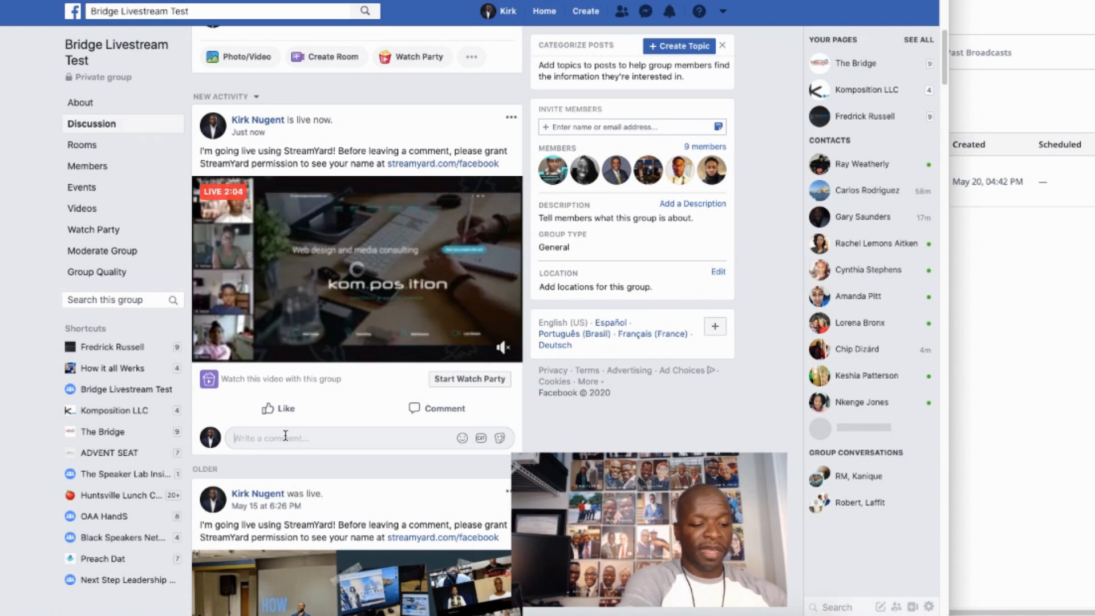
text(Hi9)
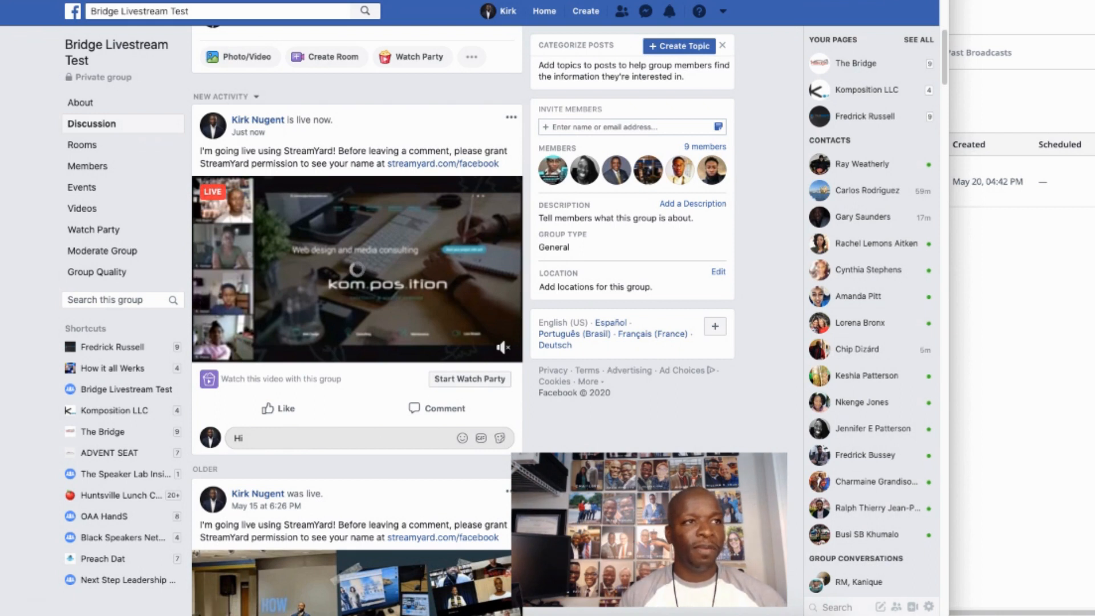
Return to the StreamYard studio, show the viewer comment "Hi" on the live stream, and hide it again
key(ctrl+shift+Tab)
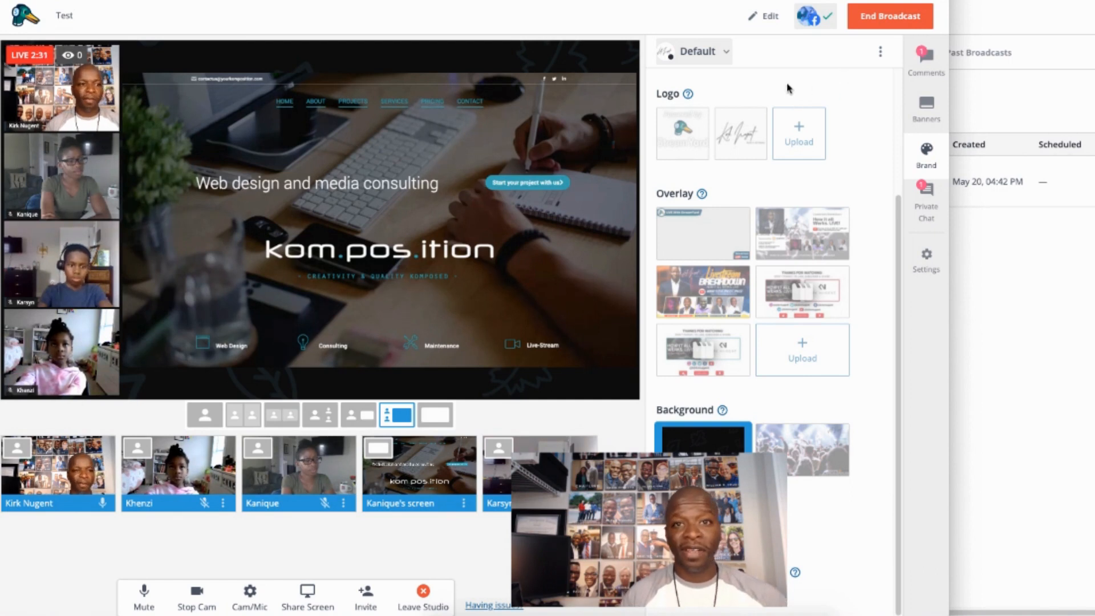
click(926, 57)
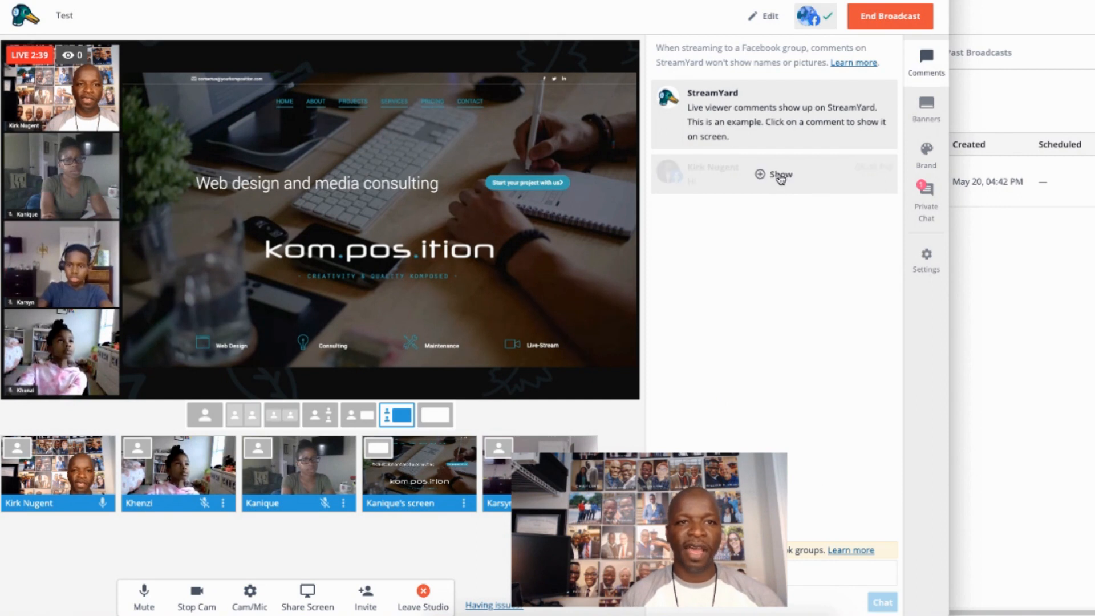
mouse_move(781, 178)
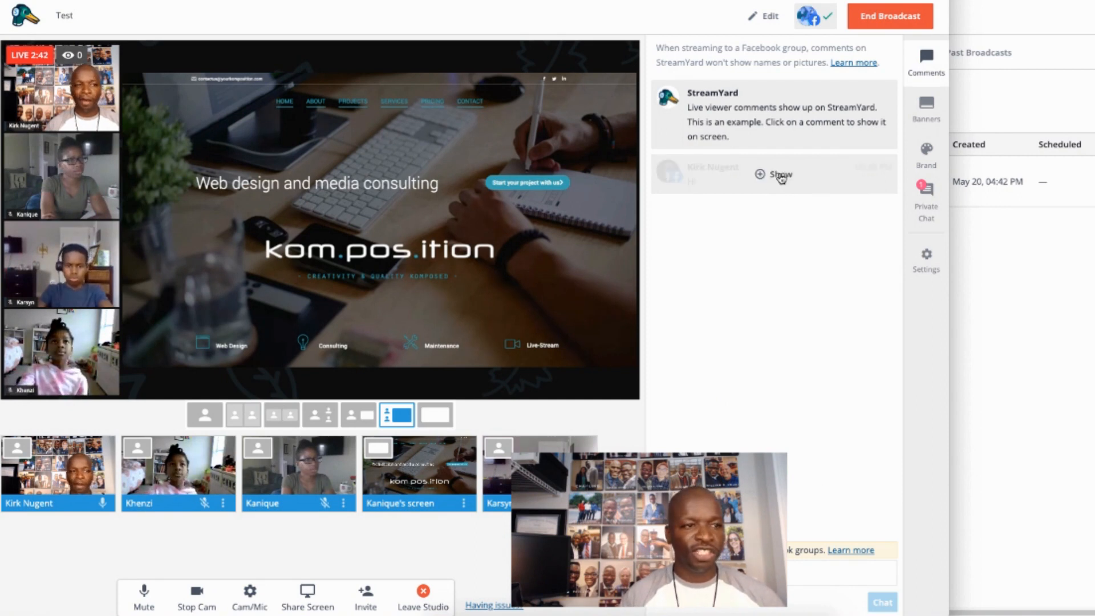
click(781, 175)
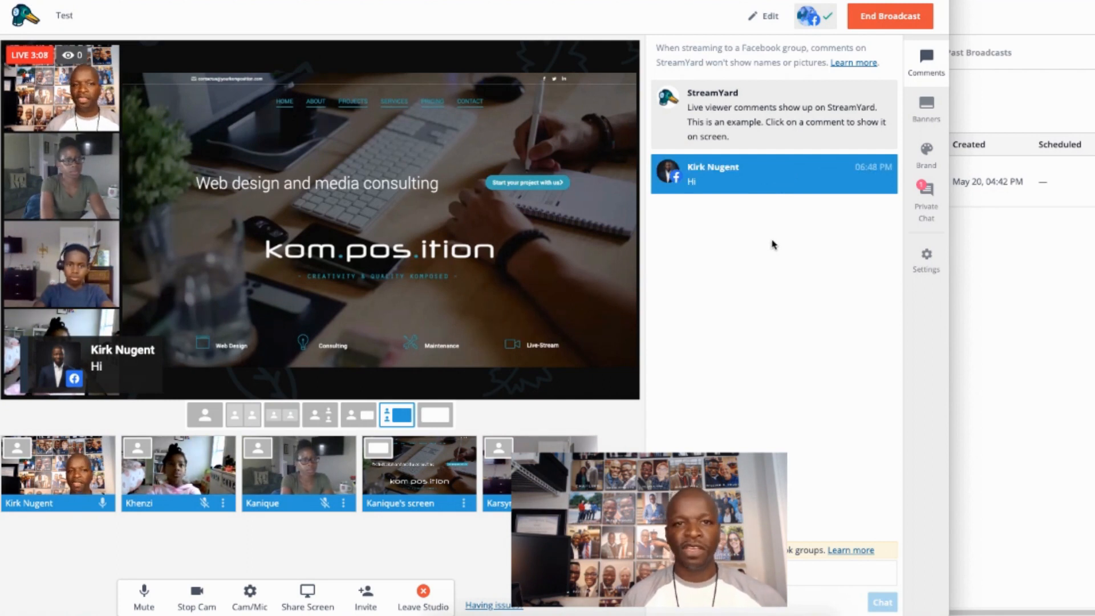
mouse_move(784, 180)
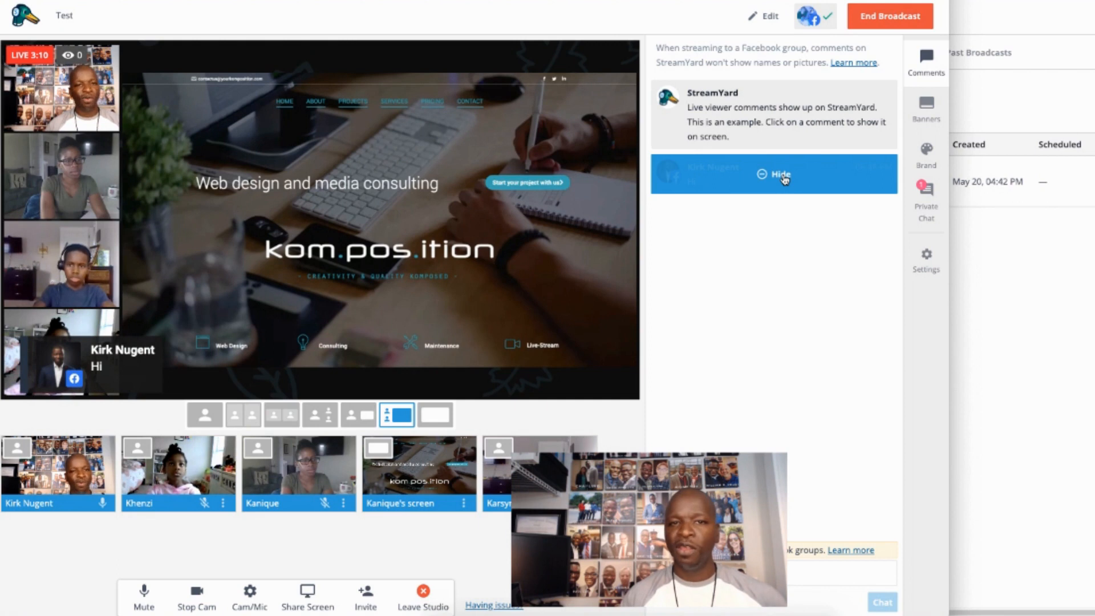
click(781, 175)
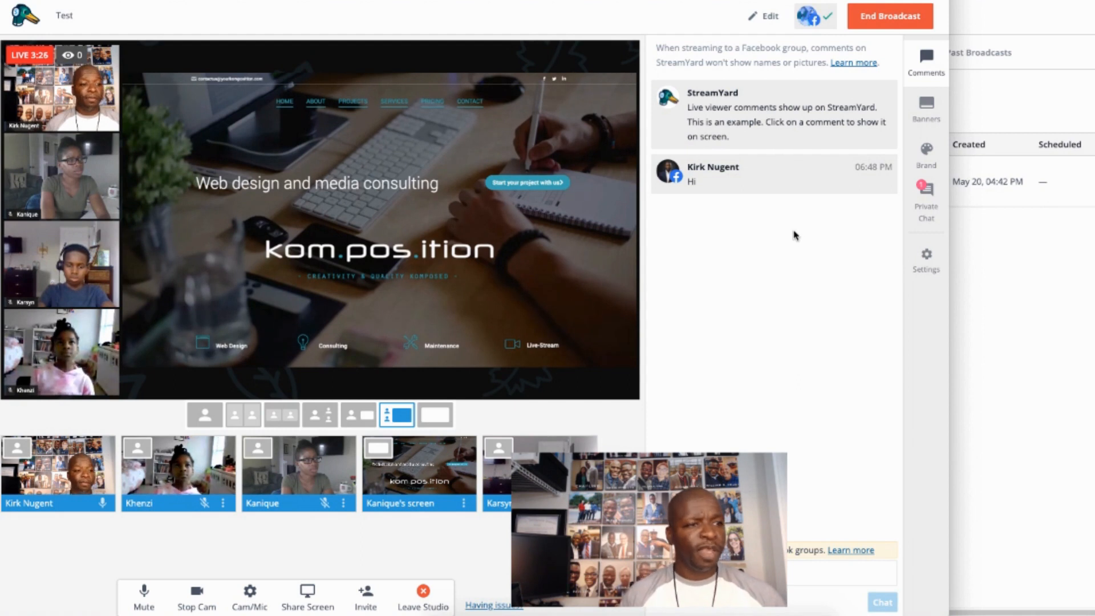
End the live broadcast and dismiss the feedback request without rating it
click(884, 17)
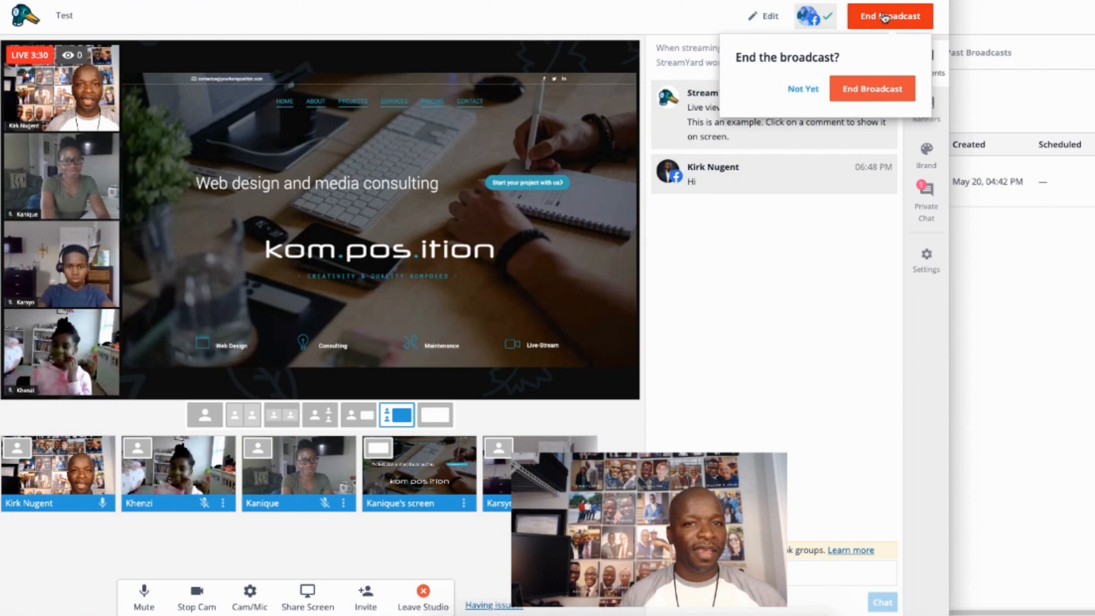
click(865, 90)
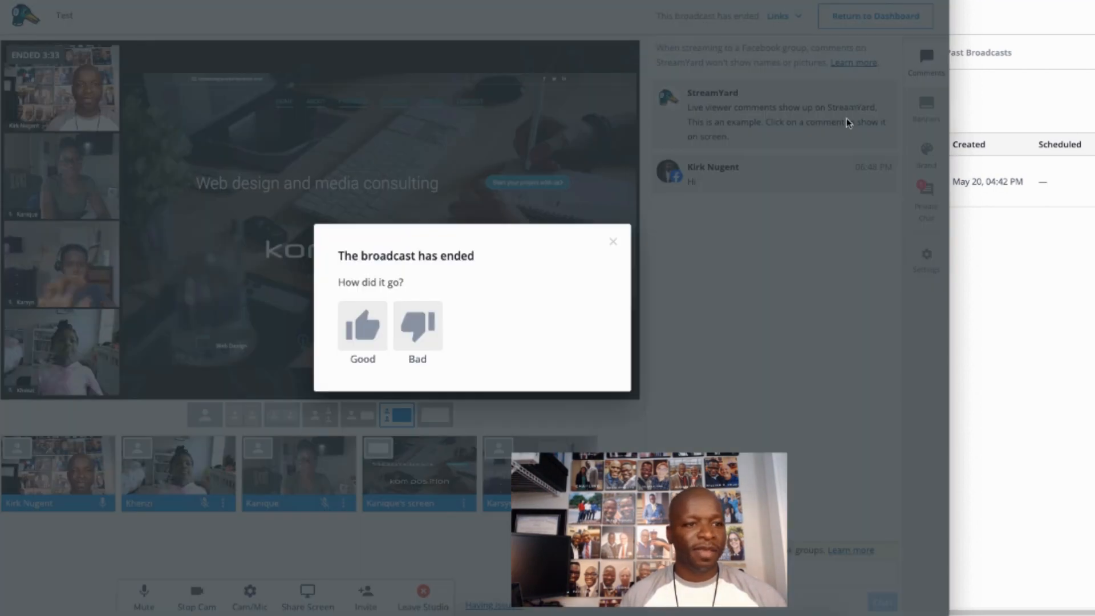
click(614, 241)
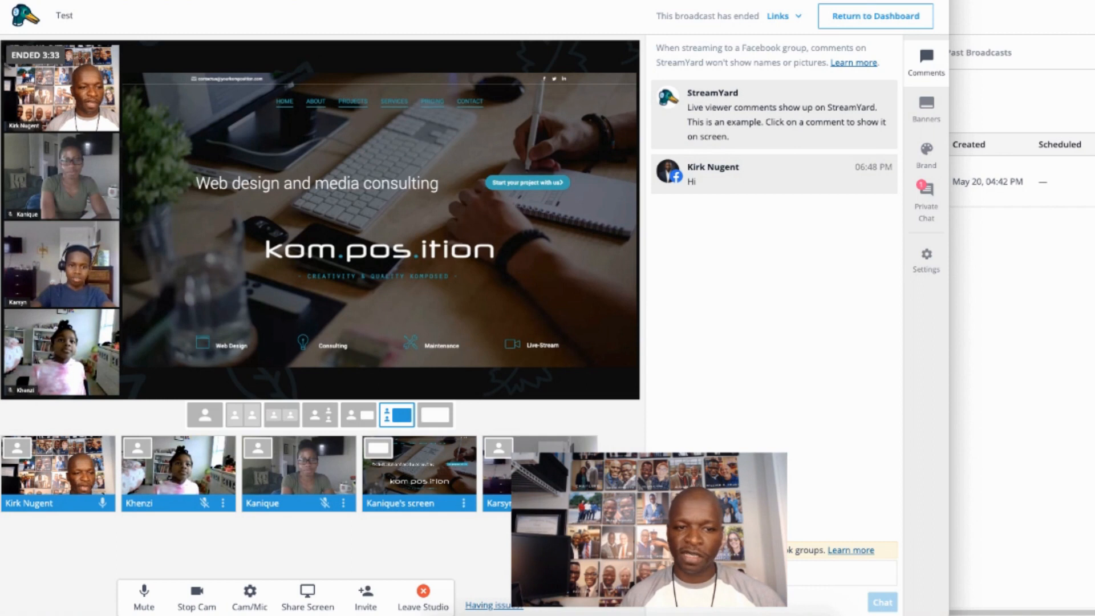
Kick the guest shown directly beside the host from the studio
click(223, 504)
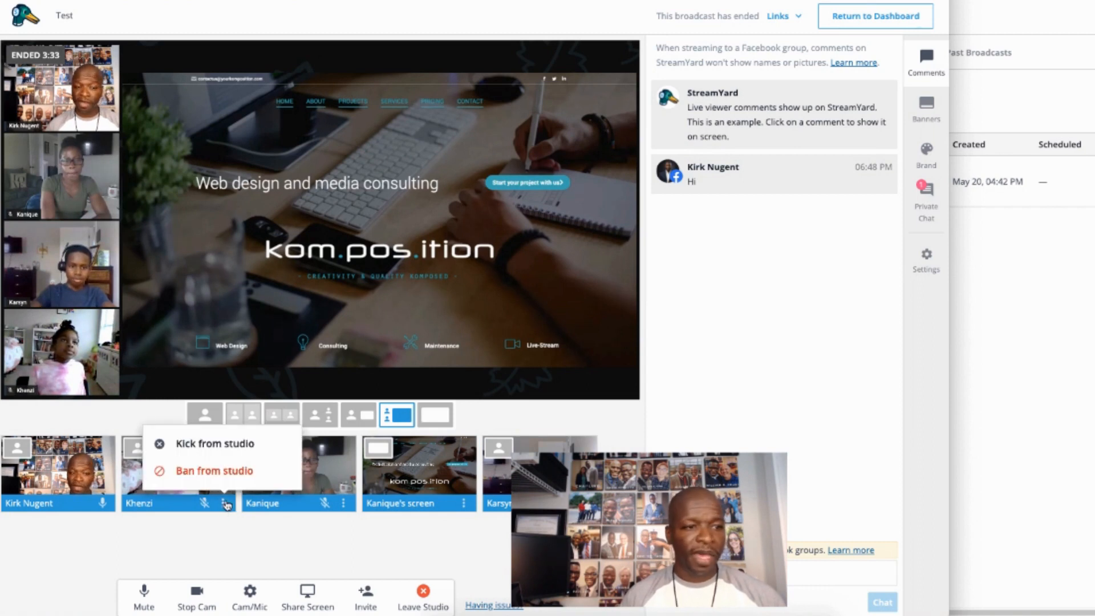
click(230, 448)
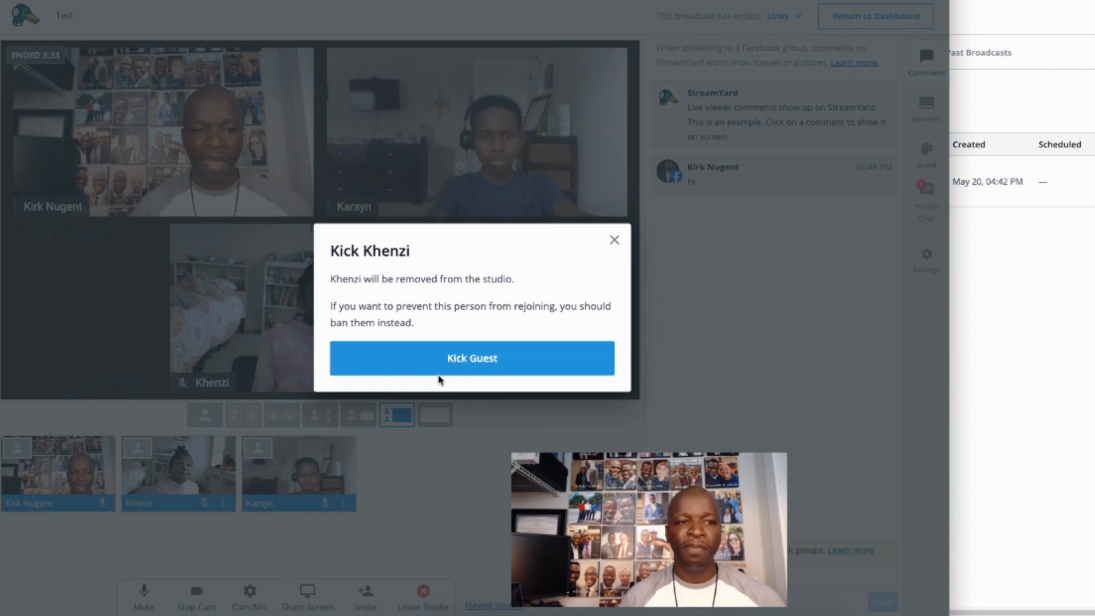
click(493, 357)
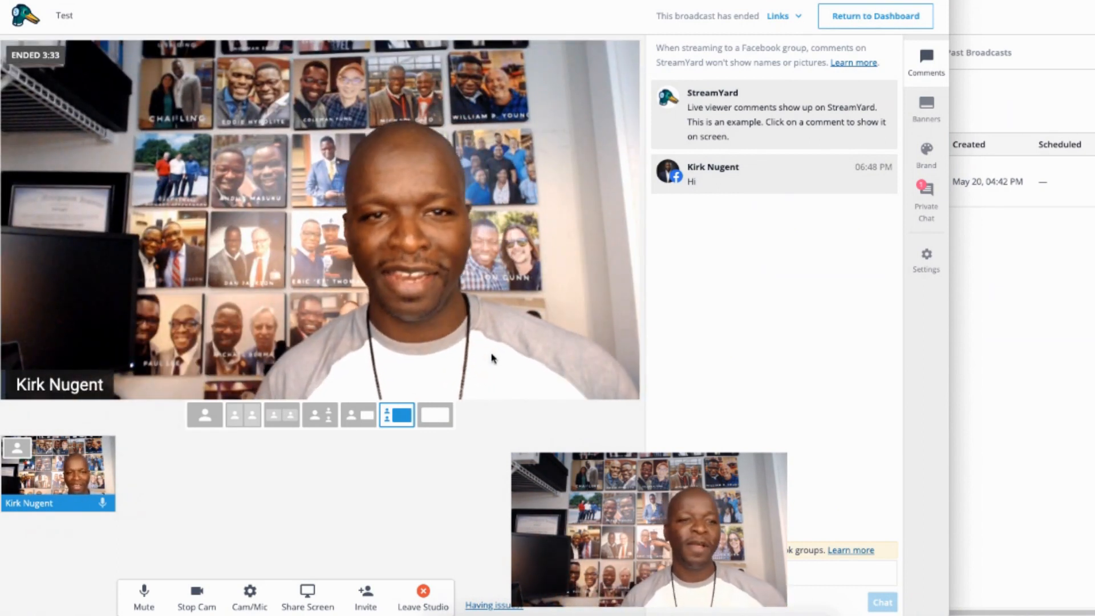
Take the host's camera off the stream and leave the studio
click(57, 463)
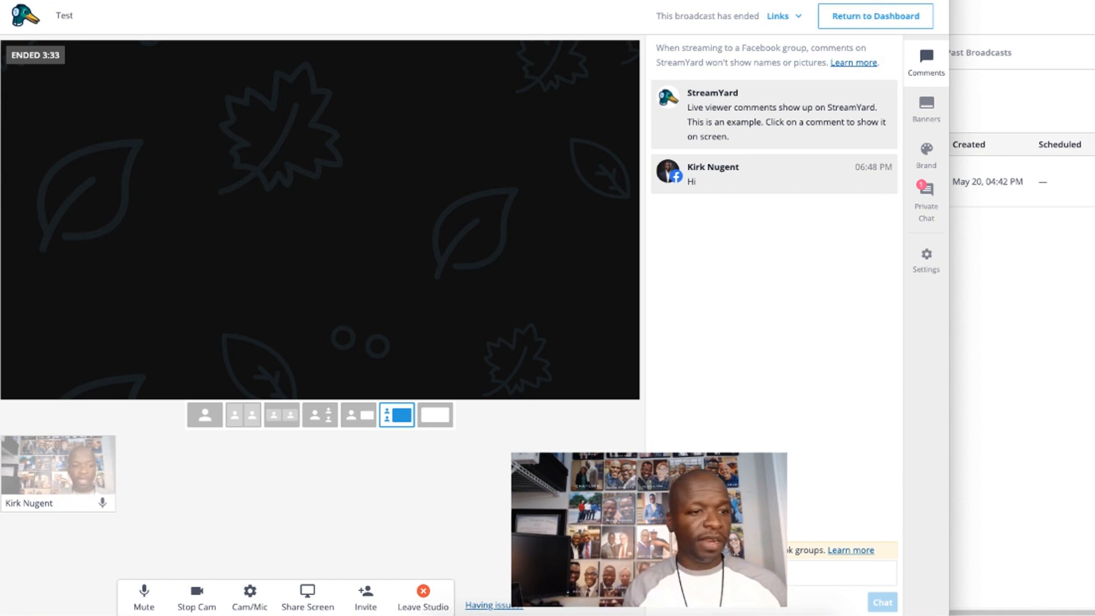
click(423, 594)
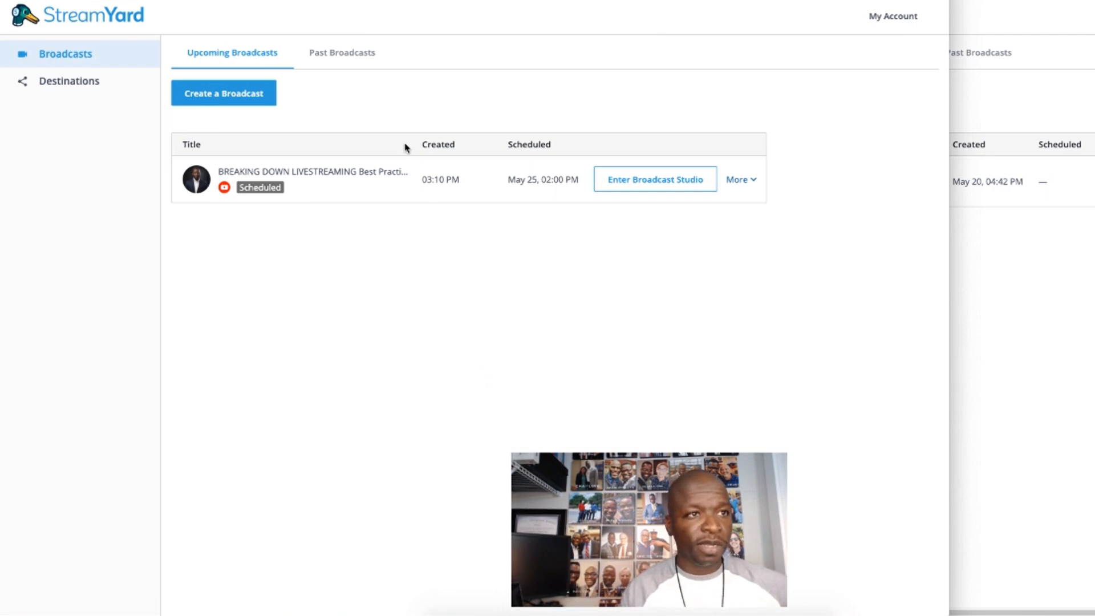
Examine the recording download options of the past broadcast "Test" and close them without downloading
click(340, 57)
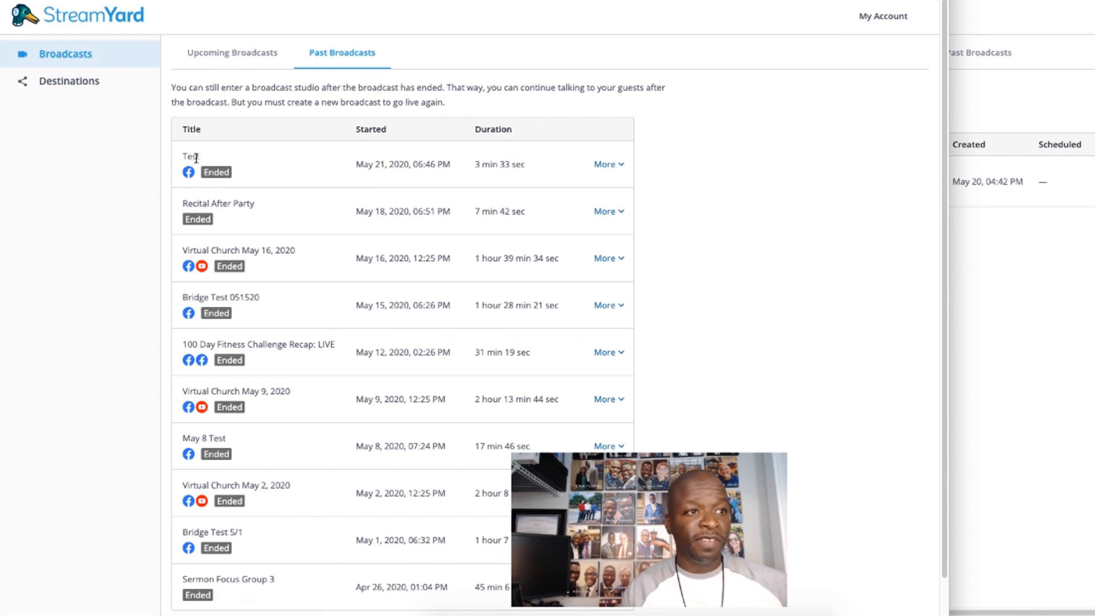
click(616, 166)
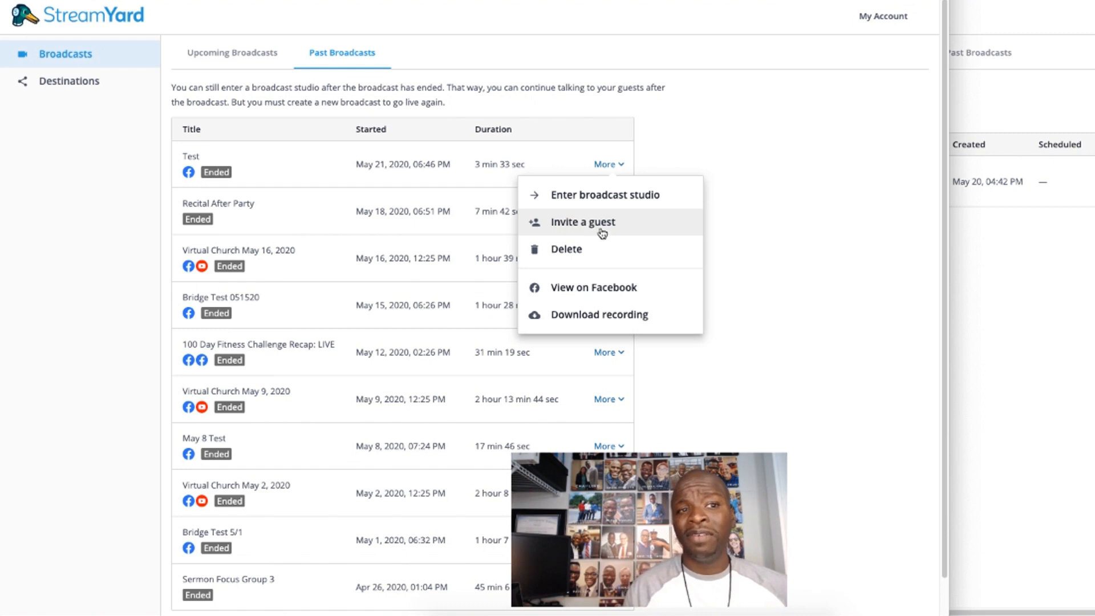
click(610, 315)
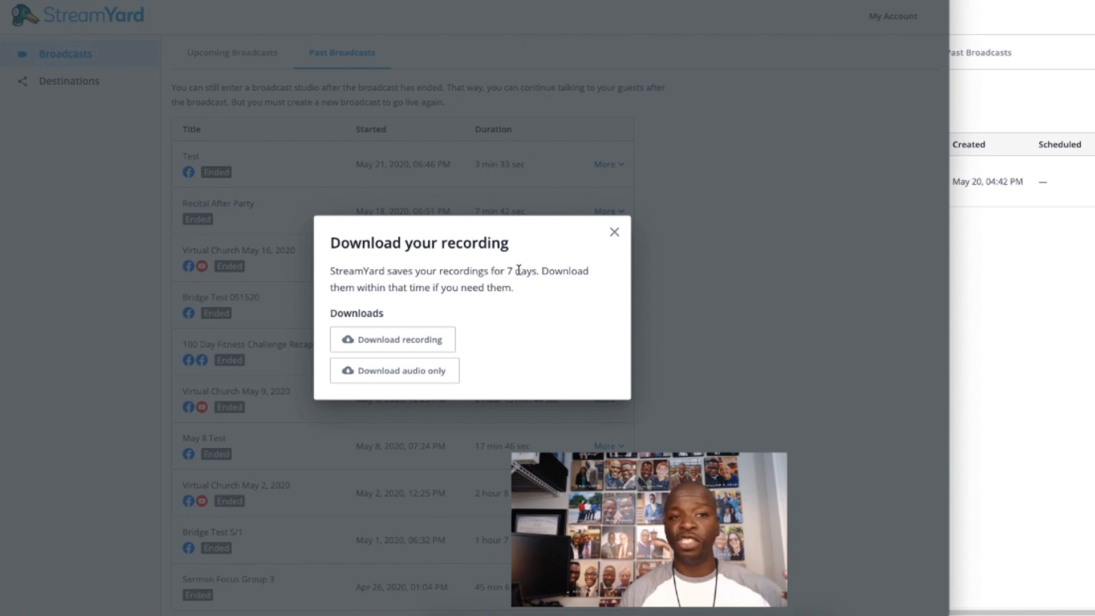
click(616, 233)
Review the connected streaming destinations and return to the upcoming broadcasts list
click(230, 57)
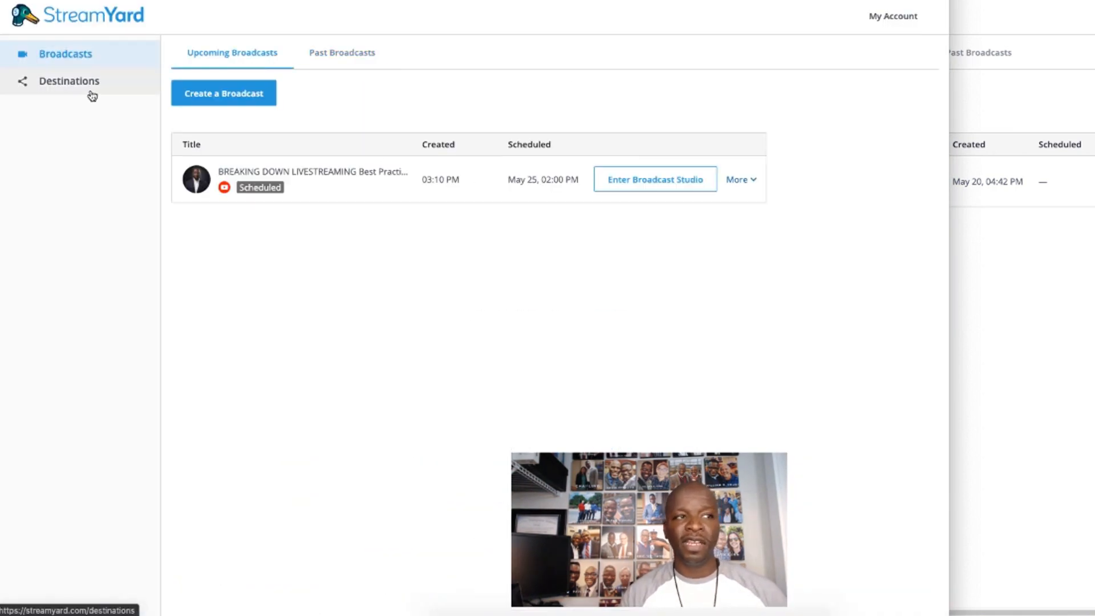
click(89, 84)
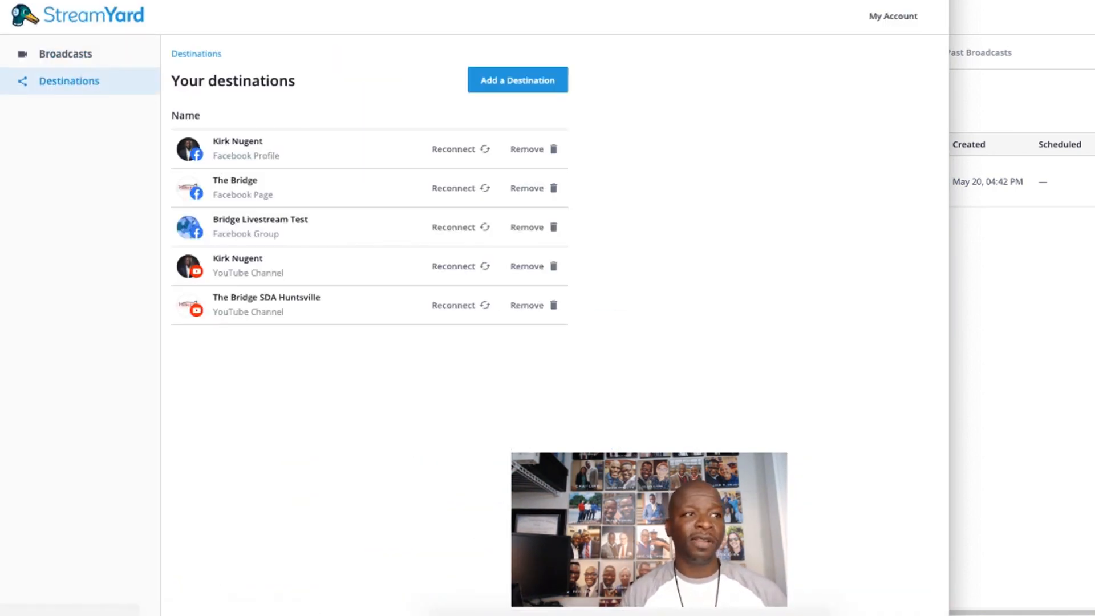
click(69, 54)
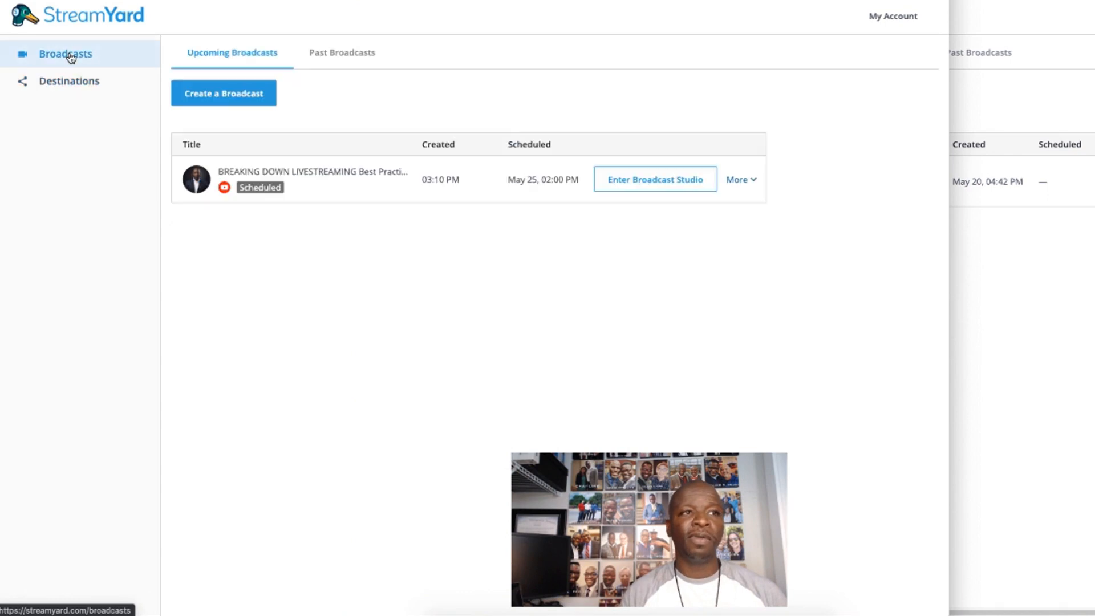
Start creating a new broadcast that is recorded only, without any streaming destination
click(220, 98)
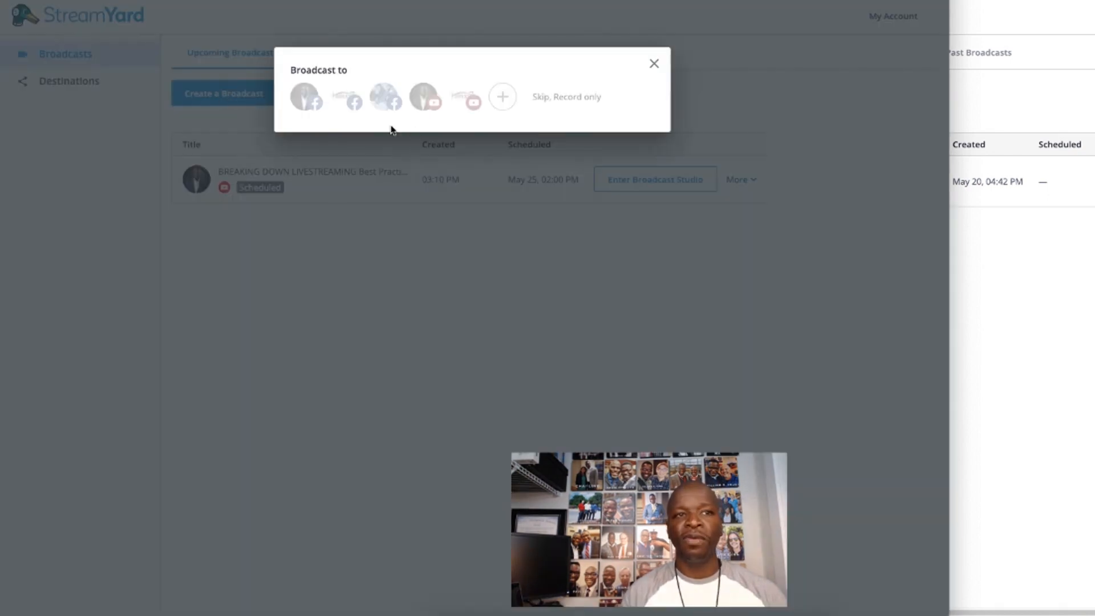
click(573, 98)
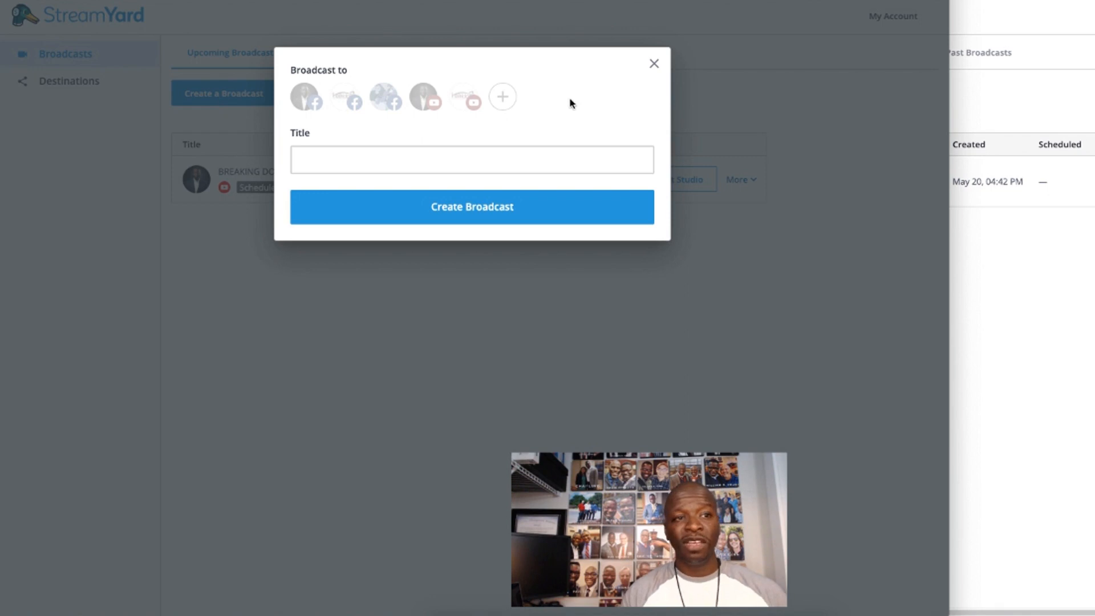